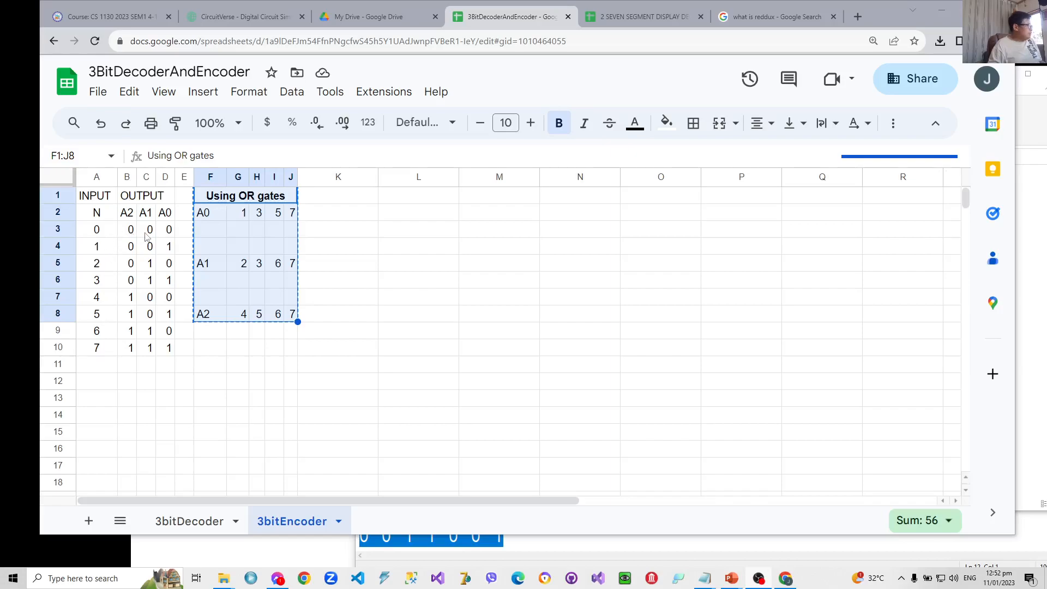
- Examine the encoder truth table's rows for inputs 0 to 3 and their A2, A1 and A0 outputs
left_click(100, 234)
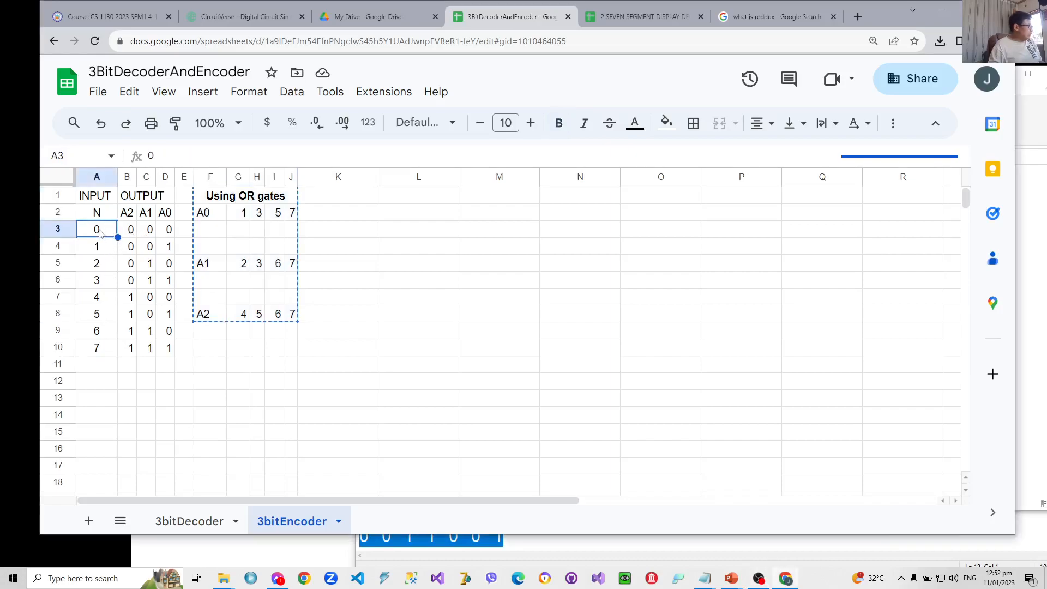
left_click(153, 230)
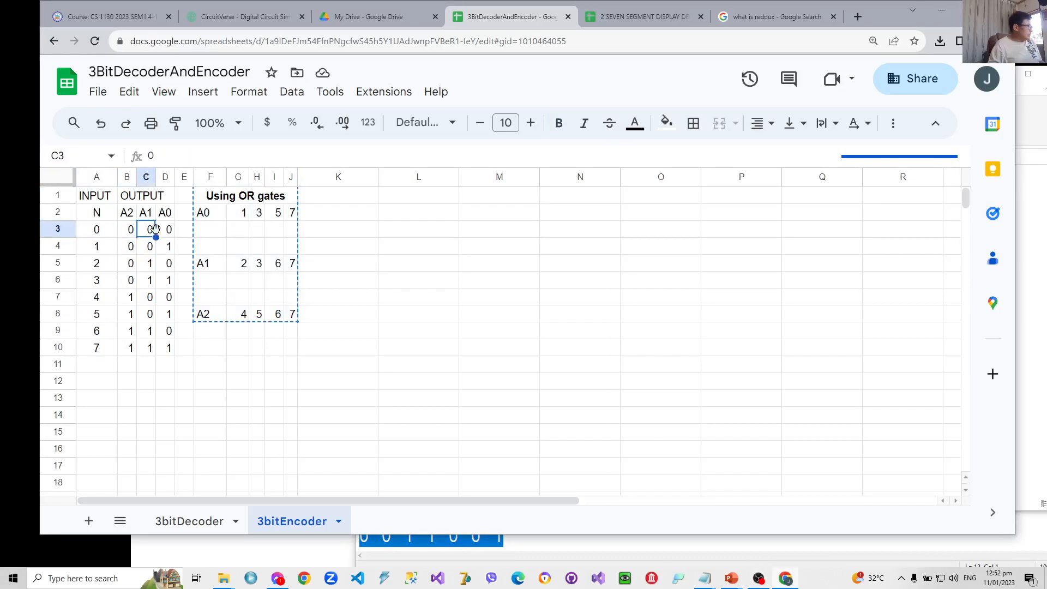
left_click(103, 249)
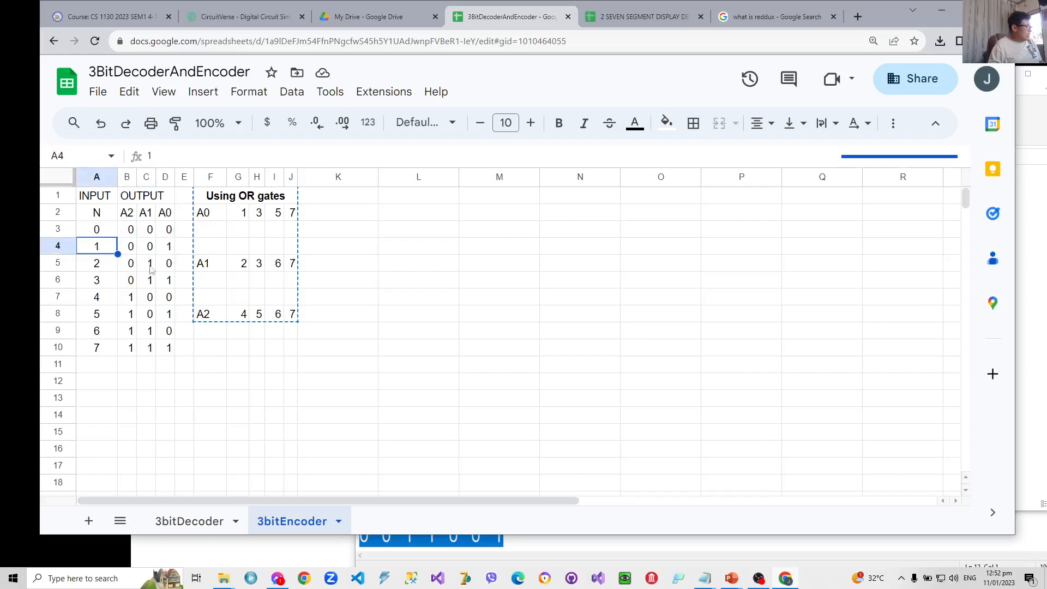
left_click(100, 266)
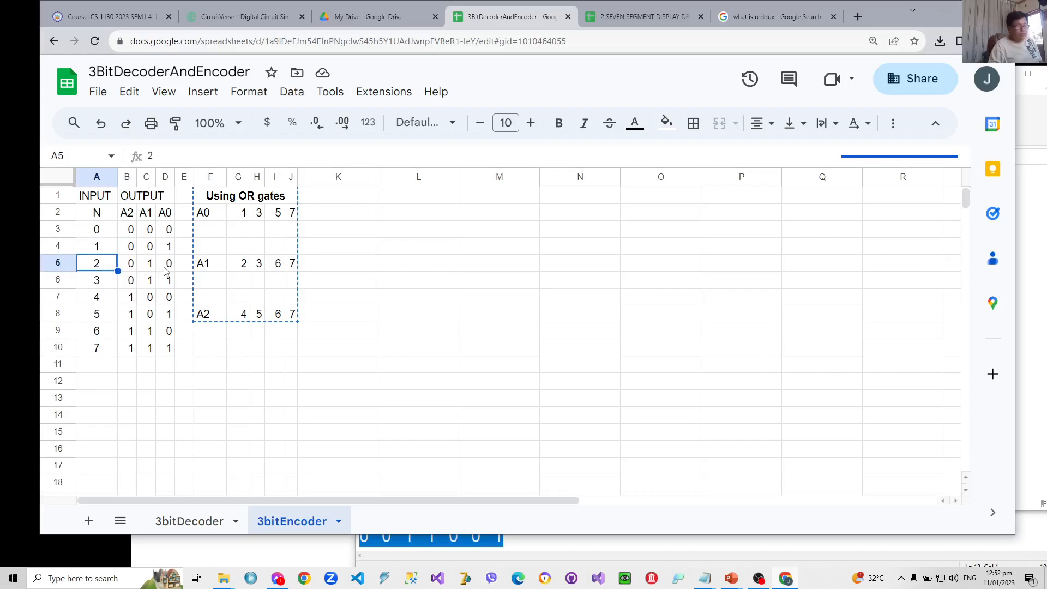
left_click(109, 287)
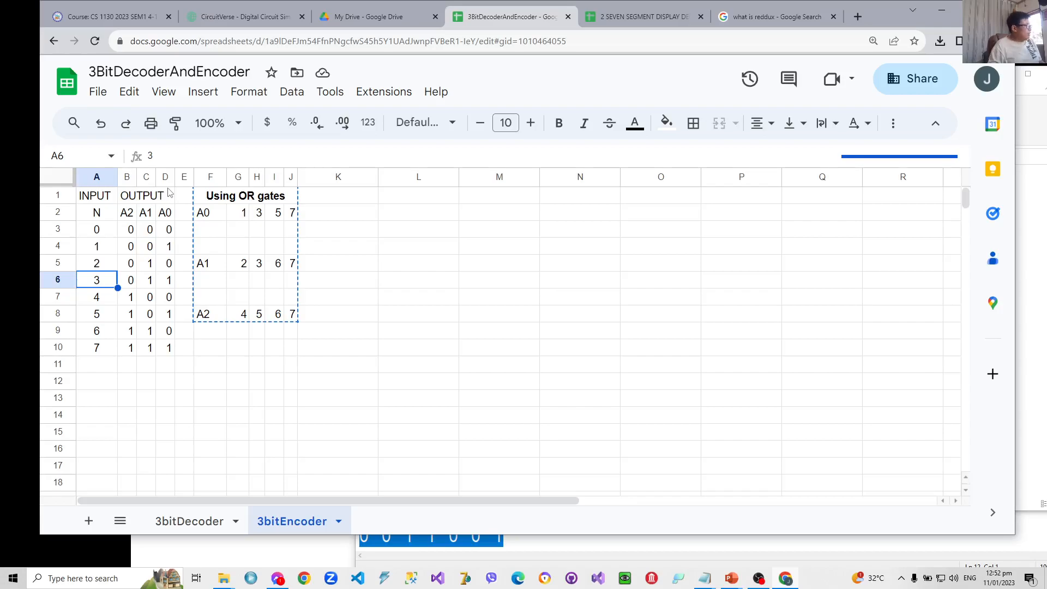
- Examine which truth table rows hold a 1 in each of the A0, A1 and A2 output columns
left_click(170, 249)
left_click(171, 287)
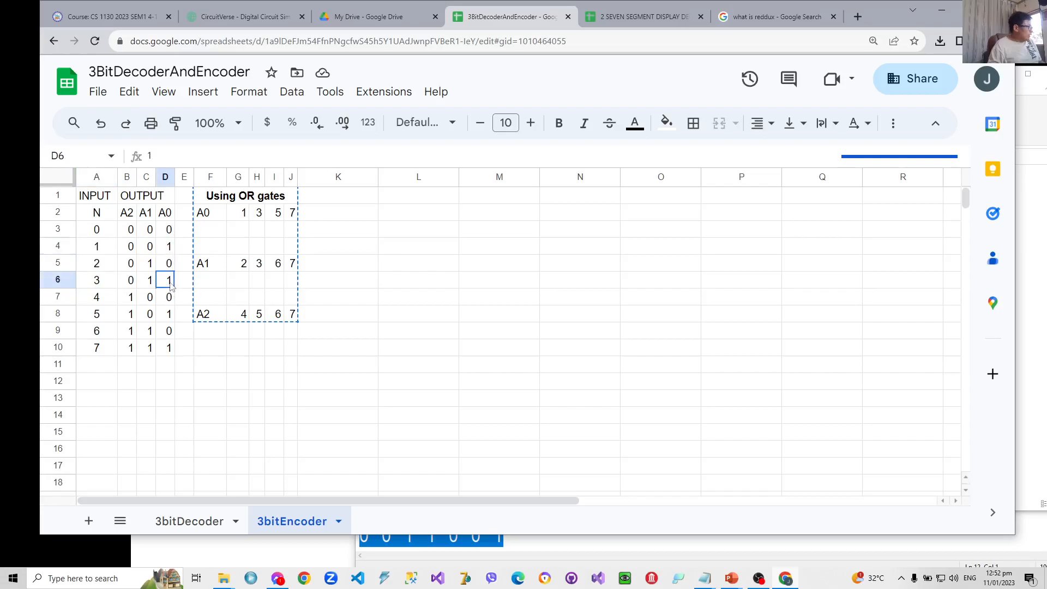
left_click(171, 316)
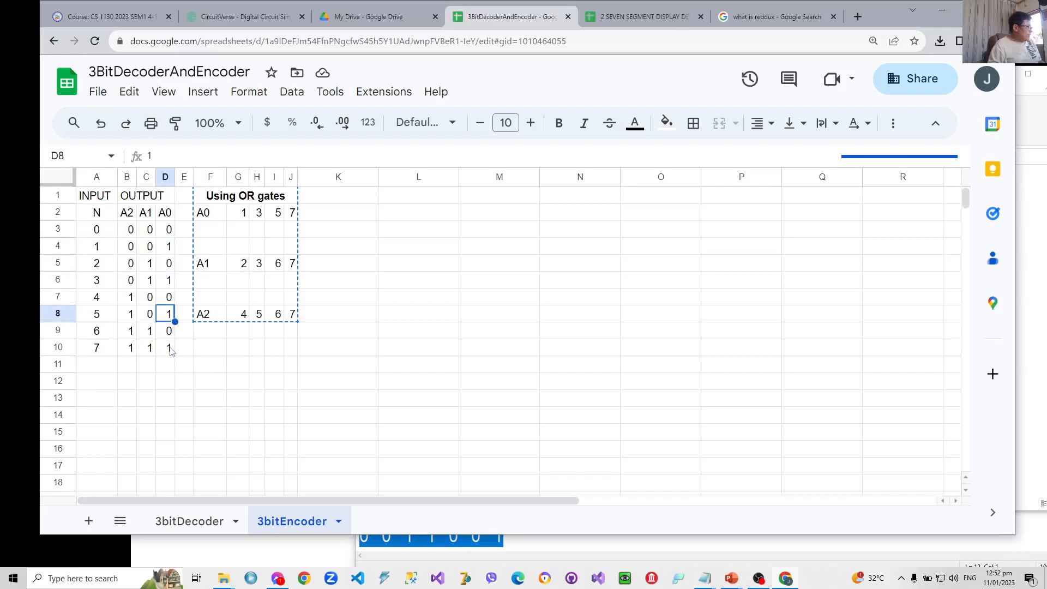
left_click(170, 349)
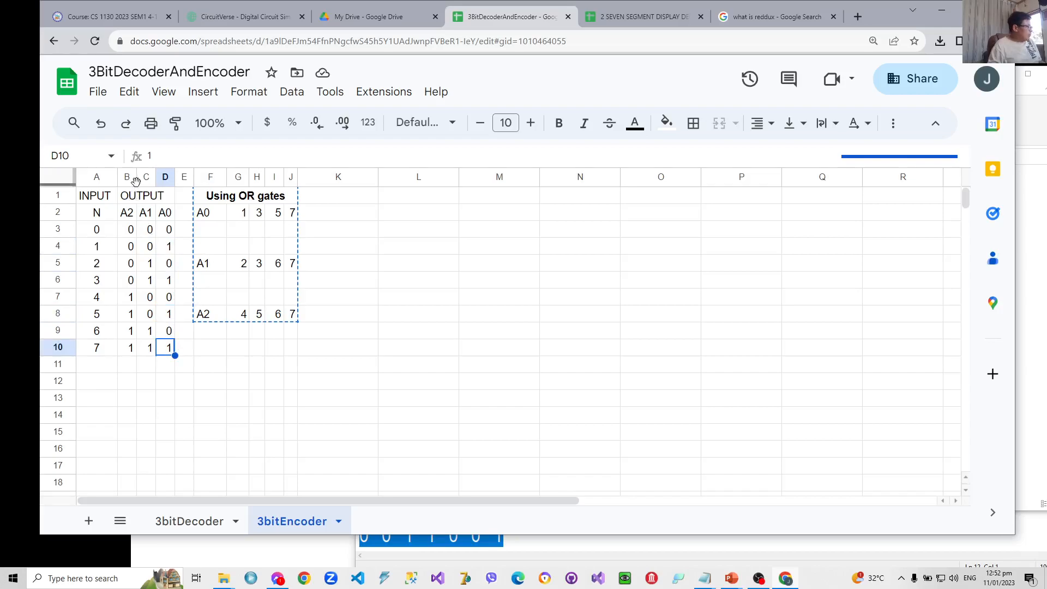
left_click(147, 265)
left_click(150, 281)
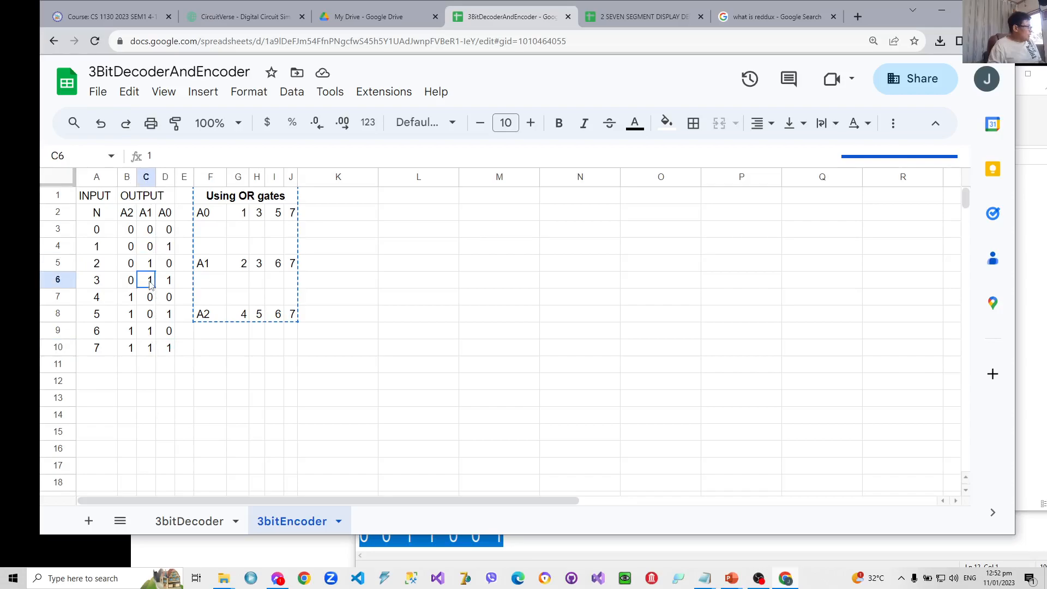
left_click(149, 332)
left_click(150, 349)
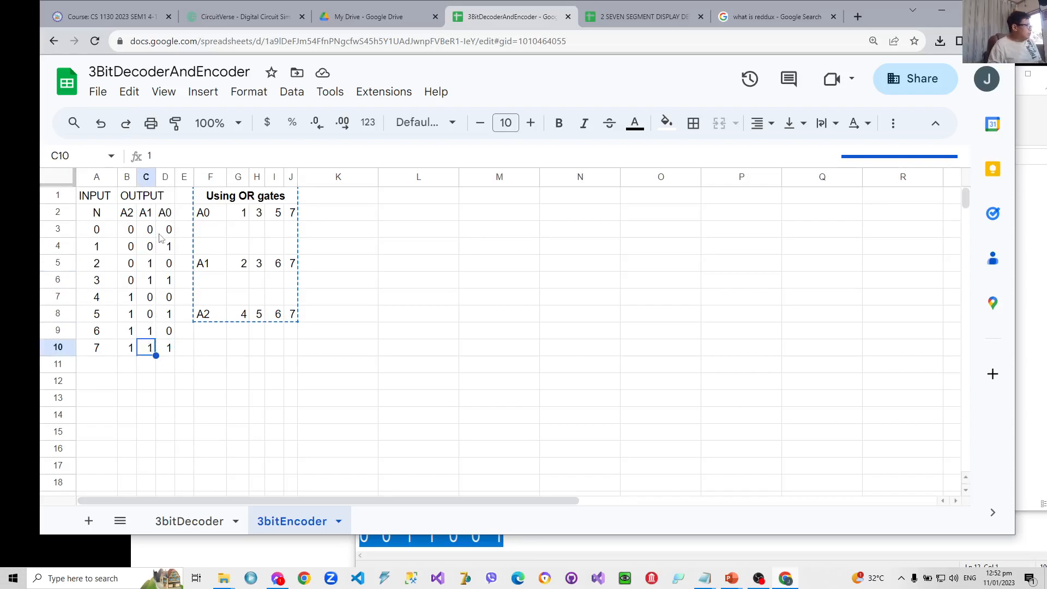
left_click(134, 300)
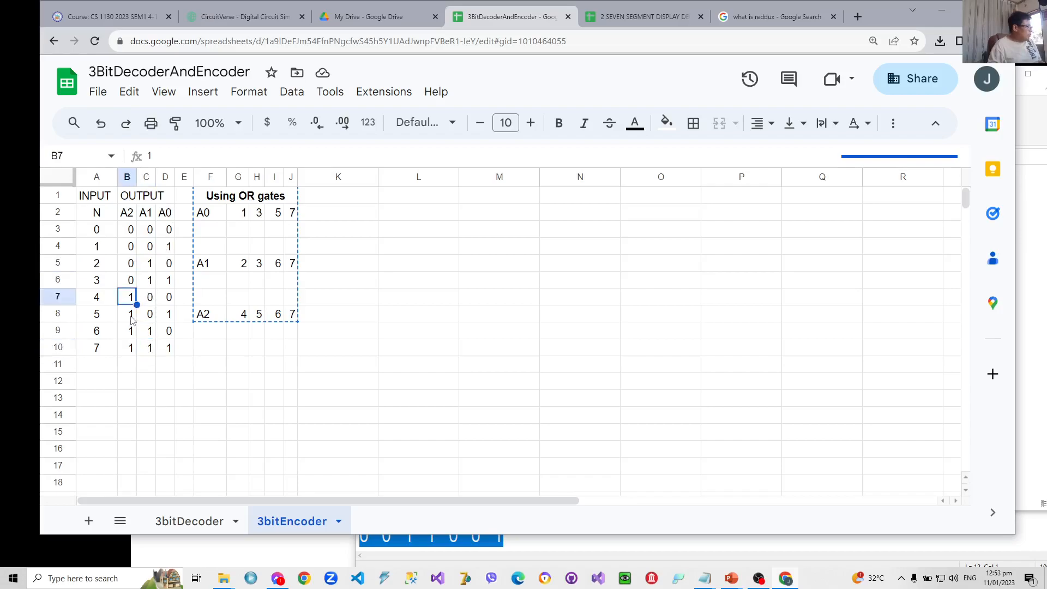
left_click(131, 317)
left_click(133, 333)
left_click(132, 345)
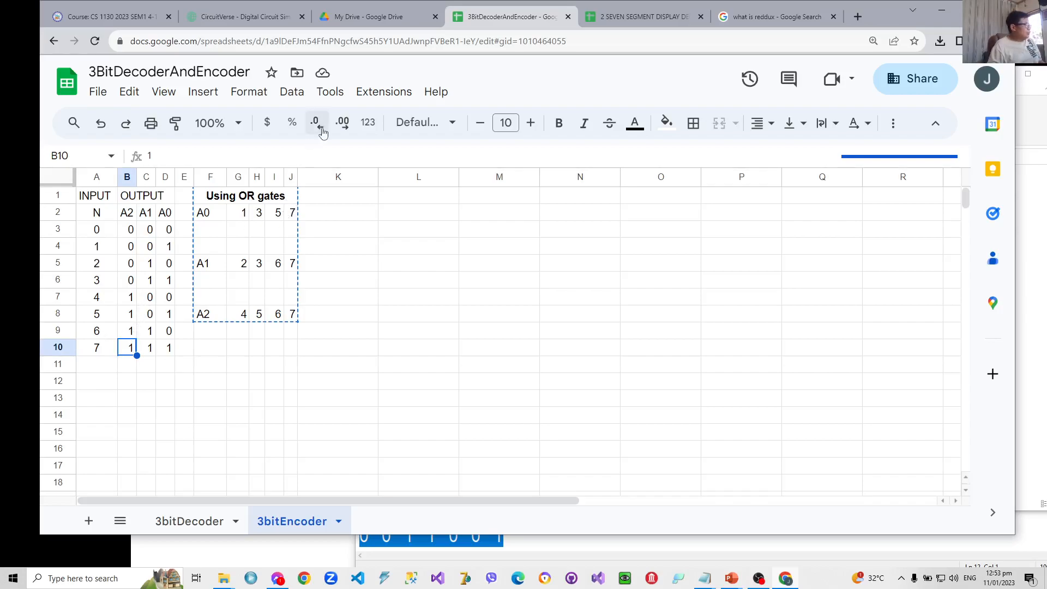
- Switch to the CircuitVerse simulator and relabel the BR input in the 3bitEncoder circuit as 0
left_click(264, 19)
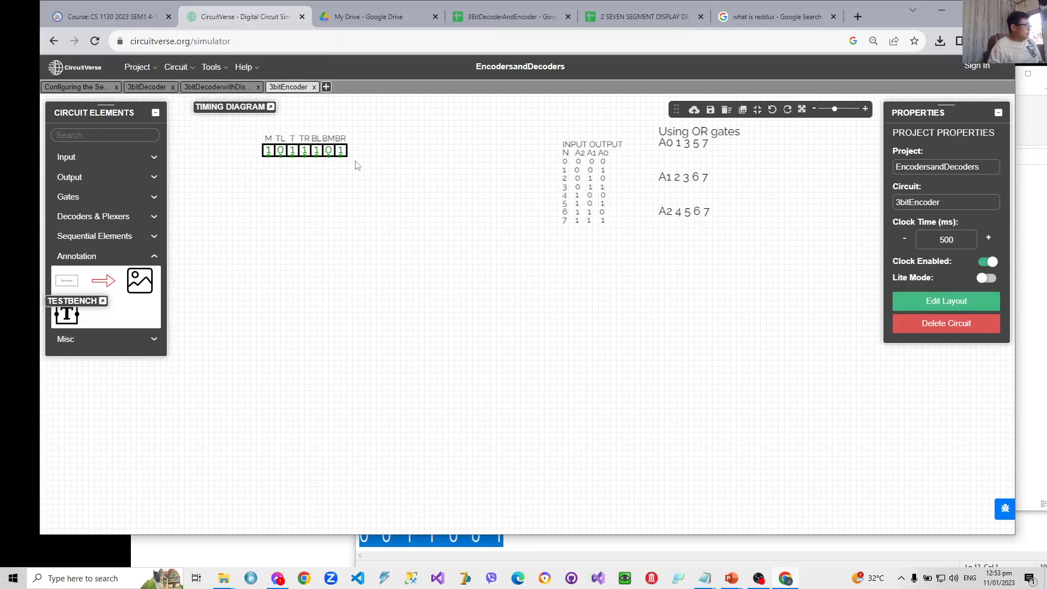
left_click(340, 150)
left_click(924, 245)
key("BackSpace")
key("BackSpace")
type("0")
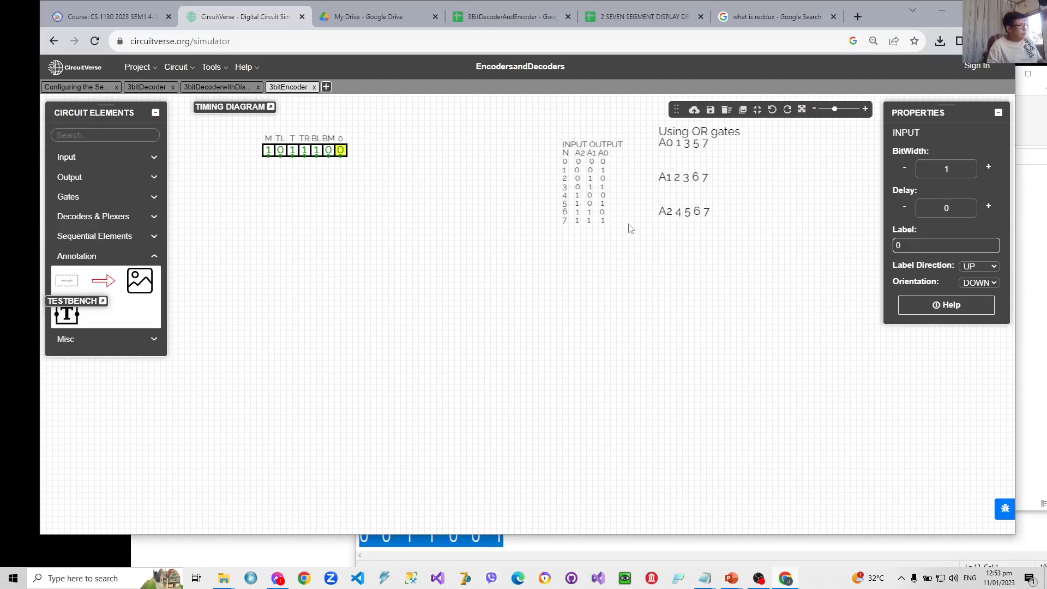
- Relabel the BM input as 1 and the BL input as 2
left_click(329, 151)
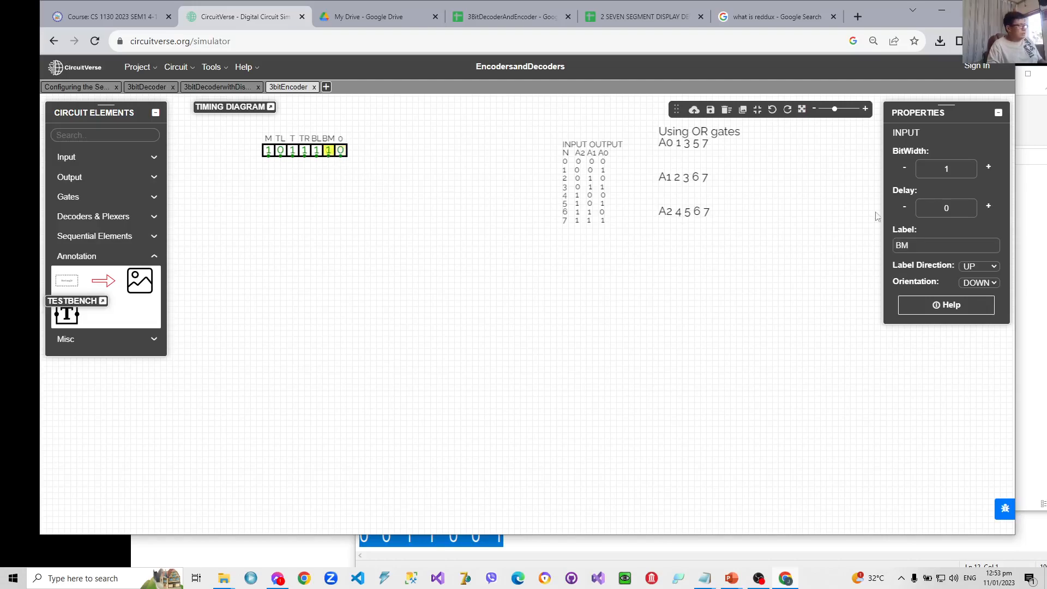
double_click(901, 245)
type("1")
left_click(316, 153)
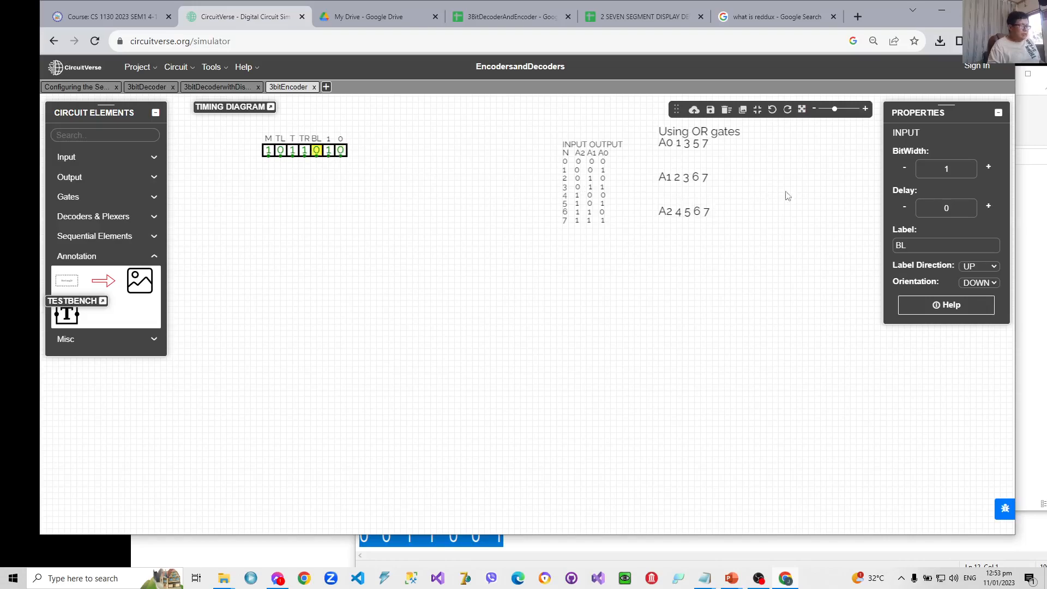
left_click_drag(908, 245, 864, 246)
type("2")
- Relabel the TR input as 3 and the T input as 4
left_click(308, 155)
left_click_drag(926, 247, 872, 247)
type("3")
left_click(293, 150)
left_click_drag(957, 247, 834, 245)
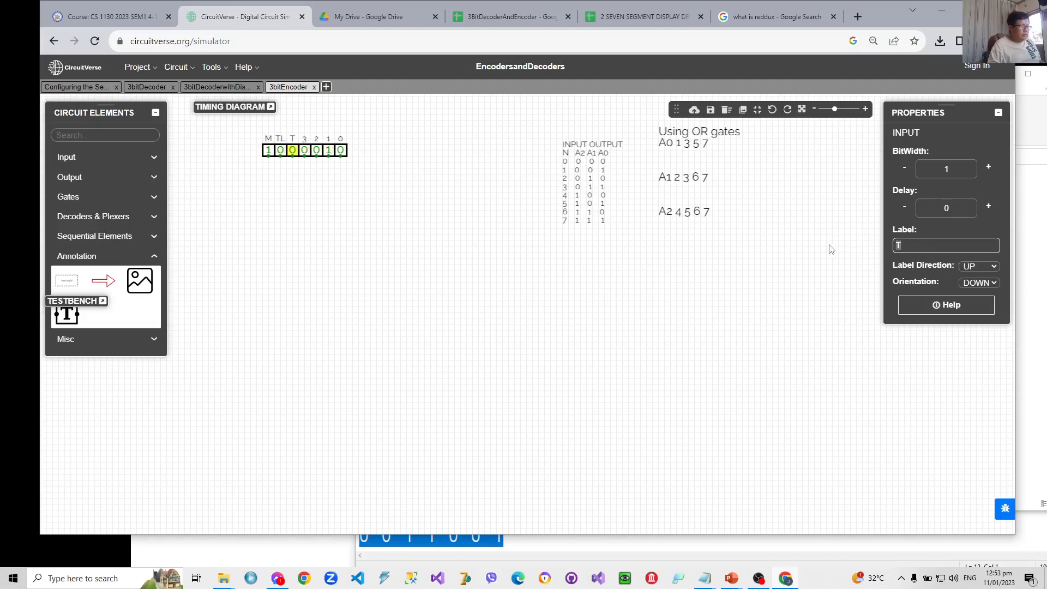
type("4")
- Relabel the TL input as 5 and the M input as 6
left_click(280, 151)
left_click_drag(951, 246, 845, 245)
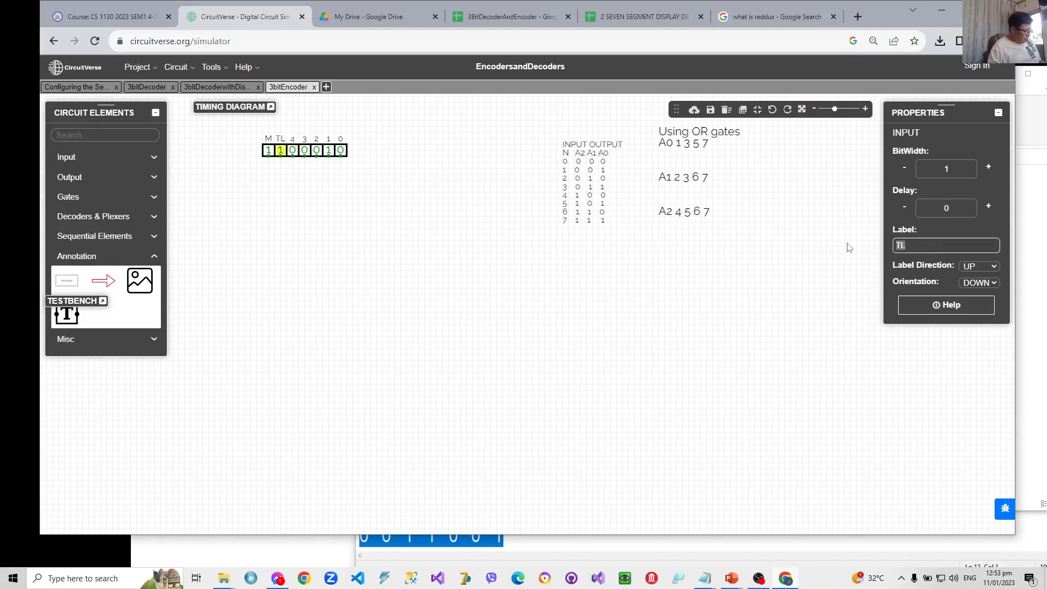
type("5")
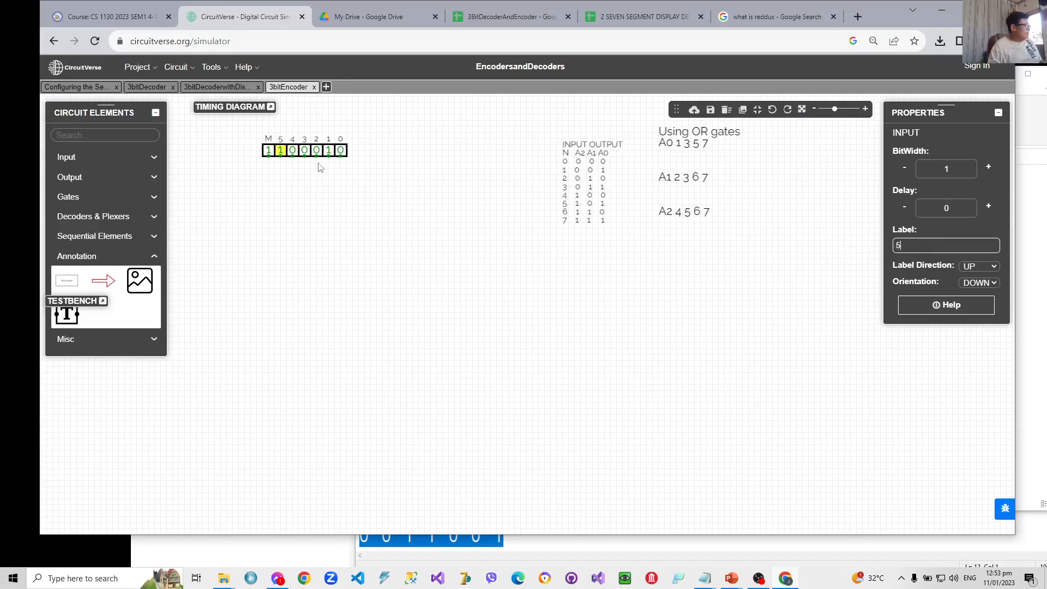
left_click(269, 151)
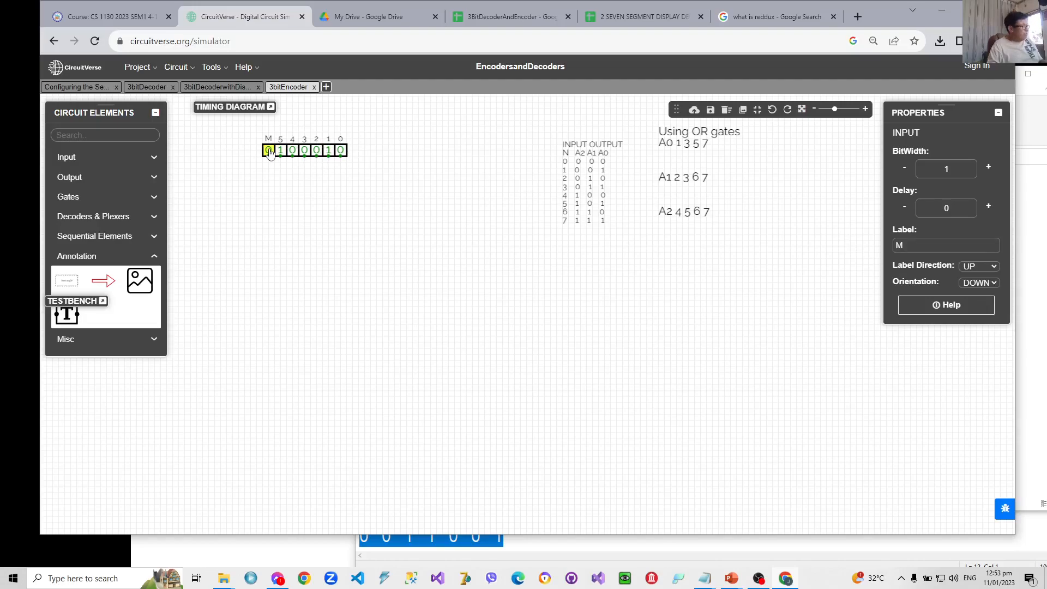
left_click(269, 151)
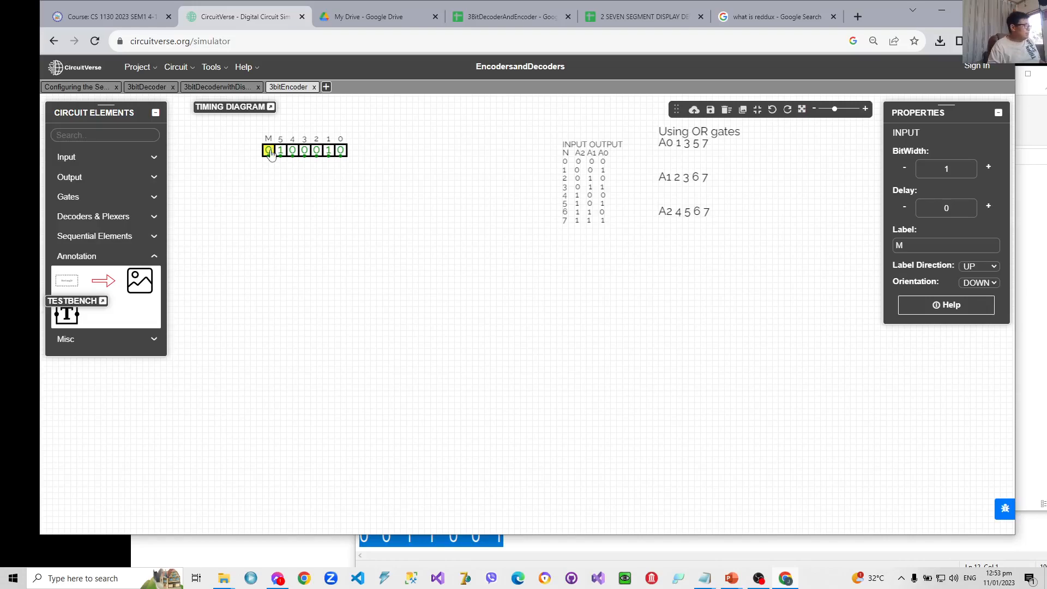
double_click(899, 245)
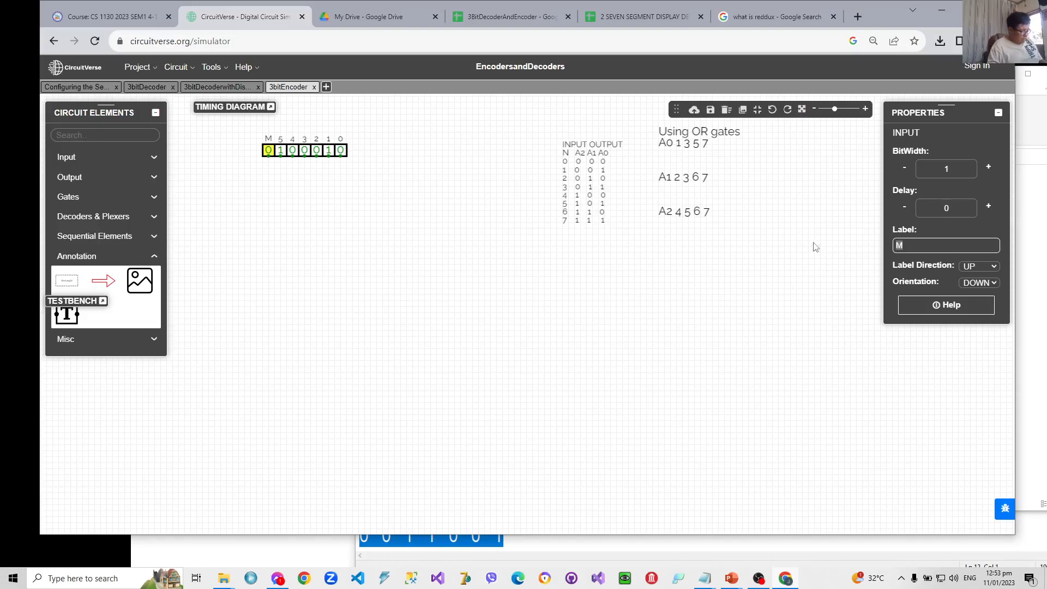
type("6")
left_click(576, 256)
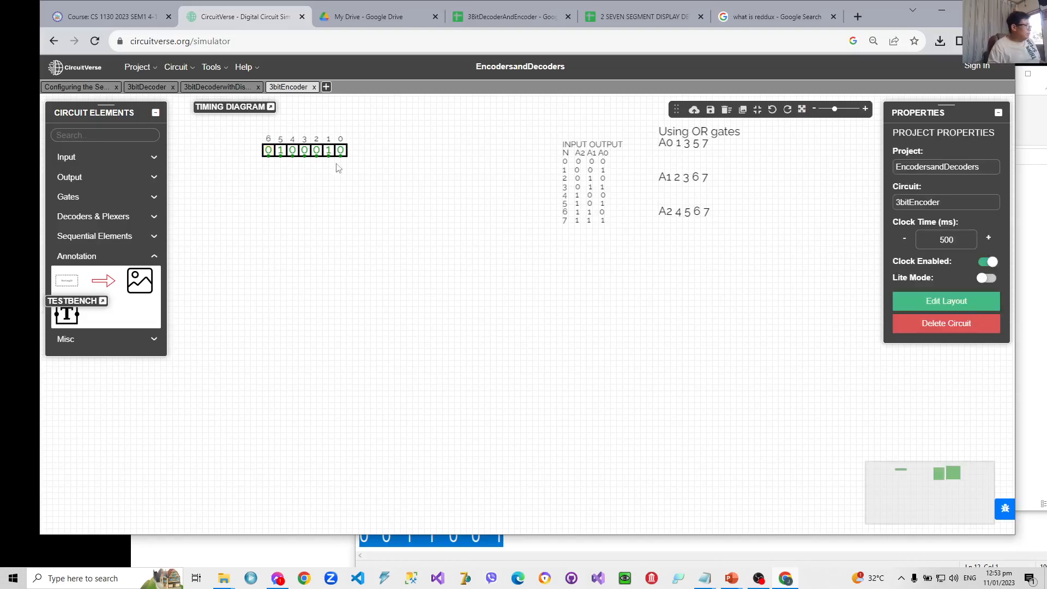
- Duplicate input 6 and place the copy directly beside it at the outer end of the input row
right_click(268, 152)
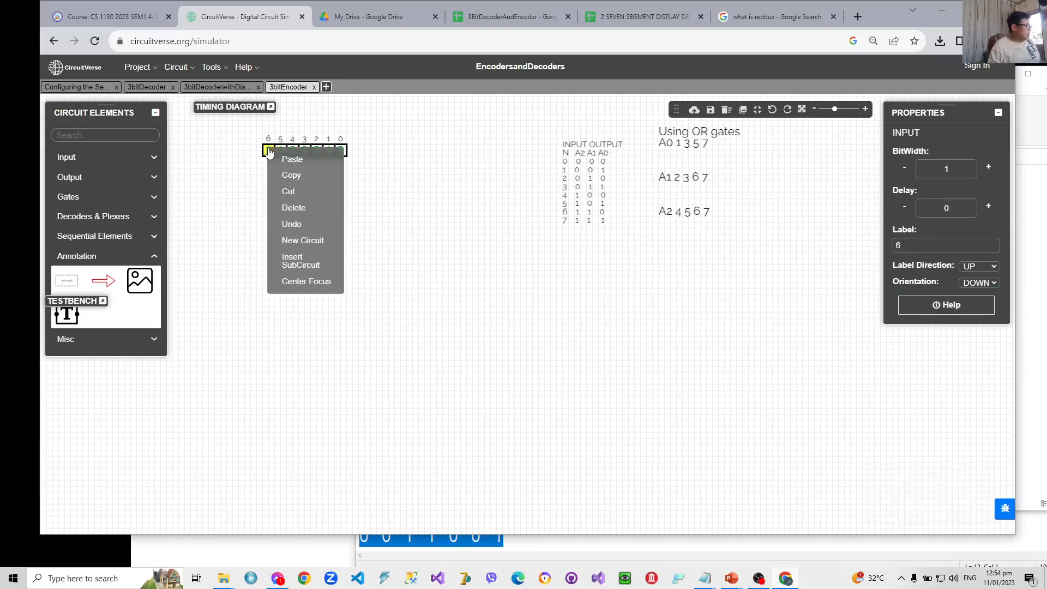
left_click(285, 175)
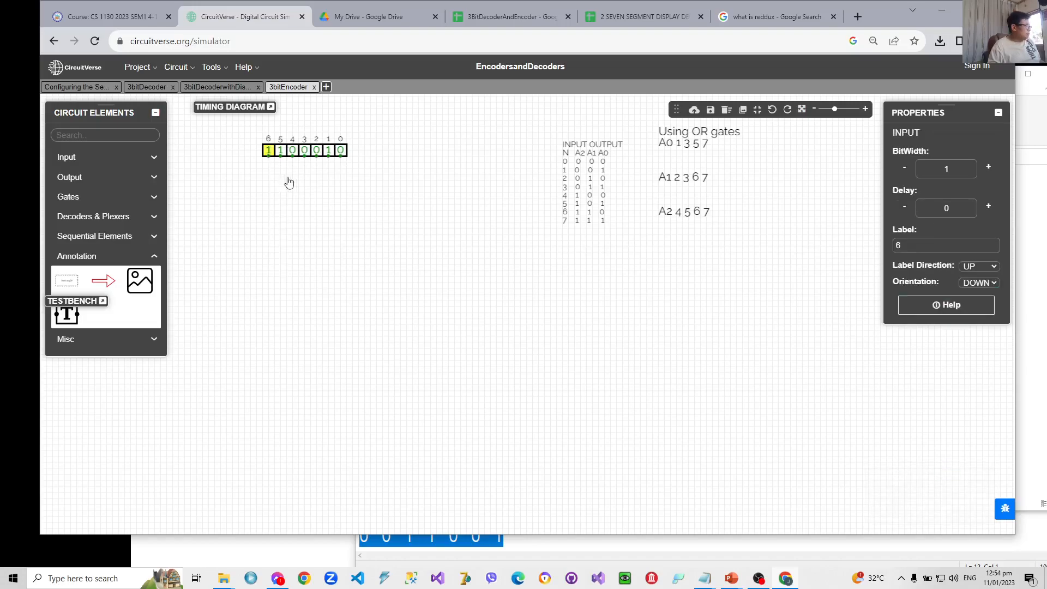
right_click(257, 158)
left_click(259, 162)
left_click(263, 155)
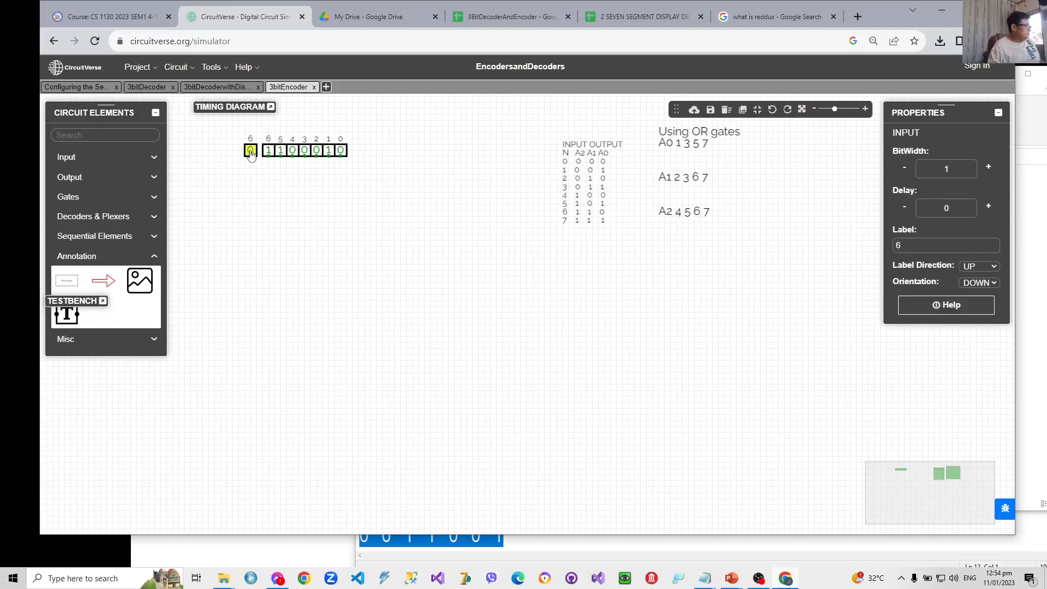
left_click_drag(263, 156, 256, 151)
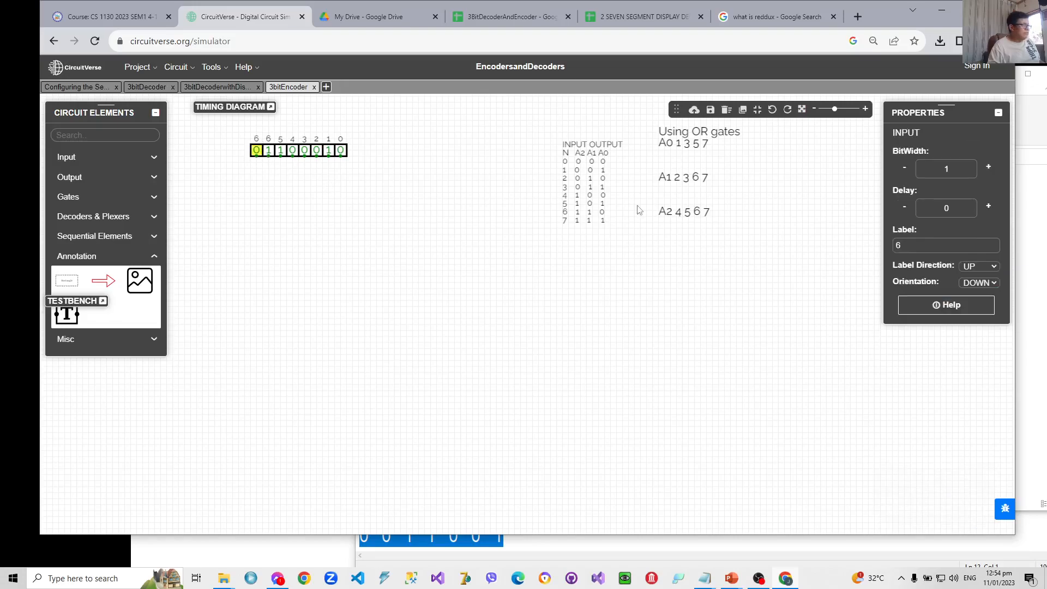
- Relabel the copied input at the end of the row as 7
left_click(918, 245)
key("BackSpace")
type("7")
left_click(497, 293)
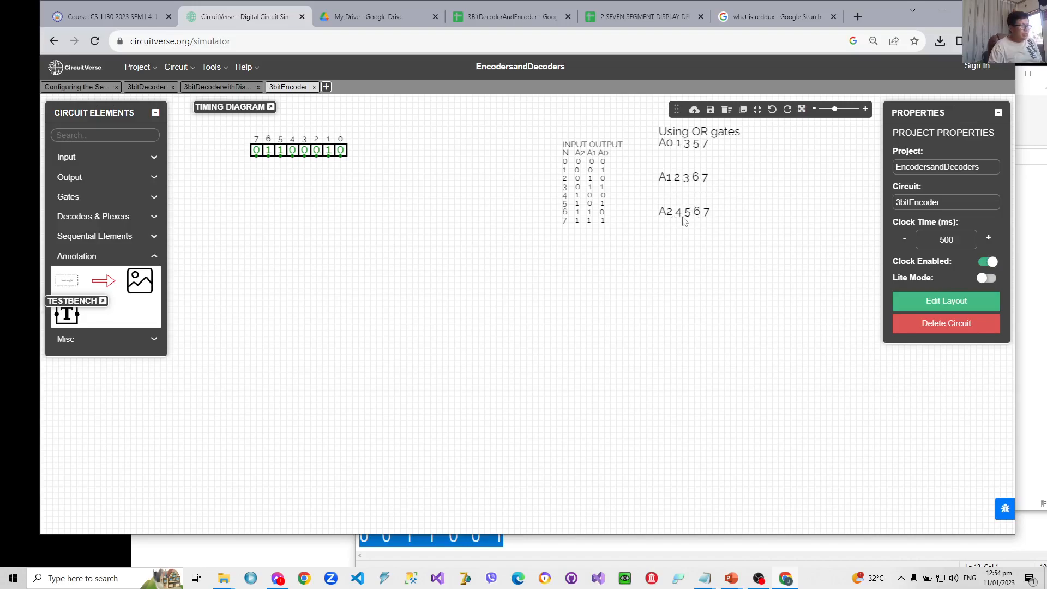
- Add spaces after A0, A1 and A2 in the "Using OR gates" annotation to separate them from their numbers
left_click(708, 173)
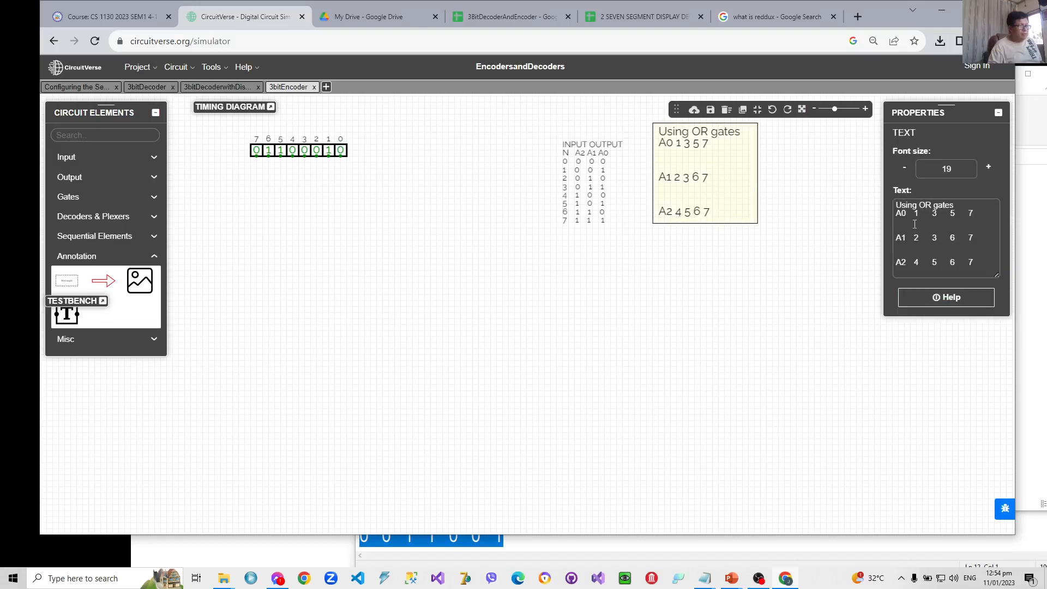
left_click(909, 212)
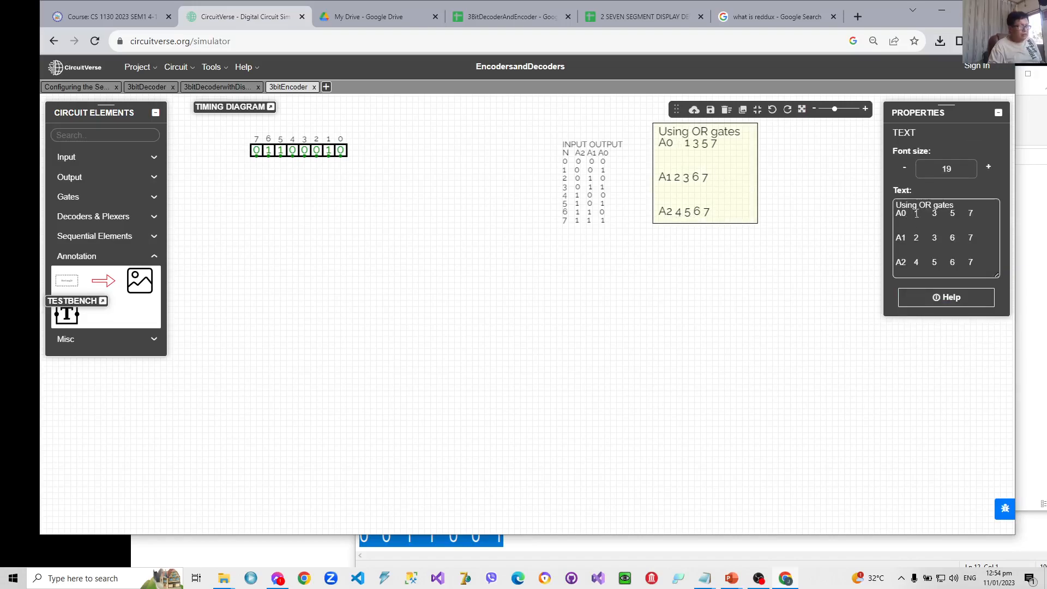
left_click(913, 239)
left_click(913, 263)
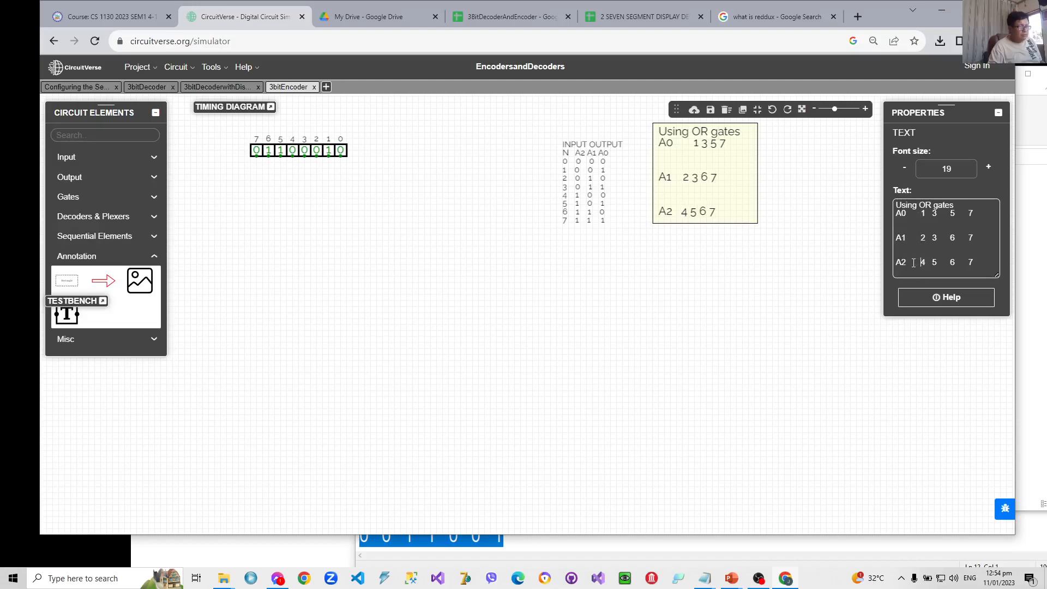
left_click(823, 268)
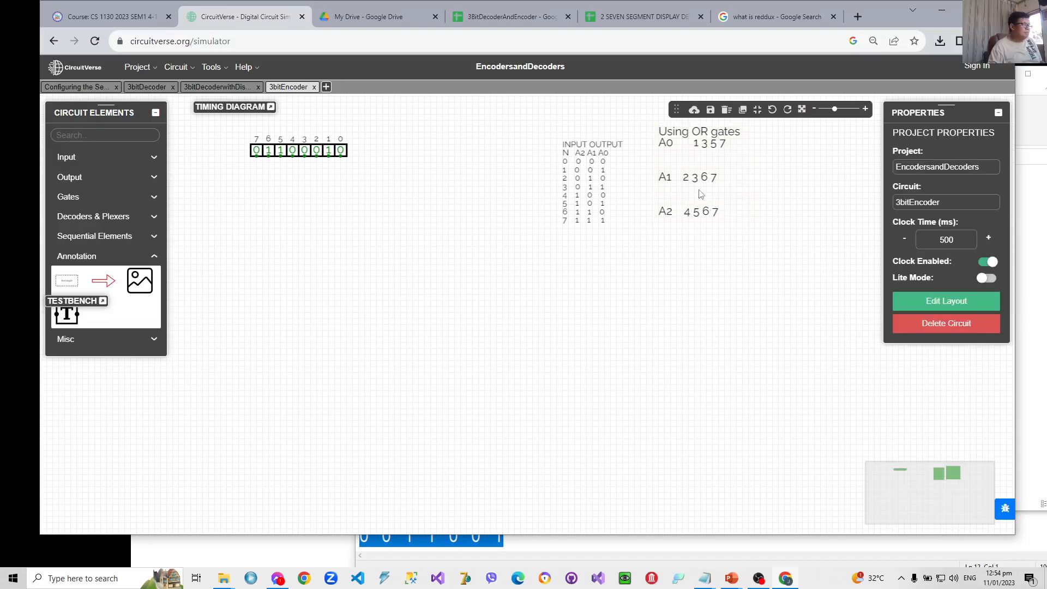
- Remove two spaces after A0 in the "Using OR gates" annotation to align its numbers with the other rows
left_click(688, 152)
left_click(909, 214)
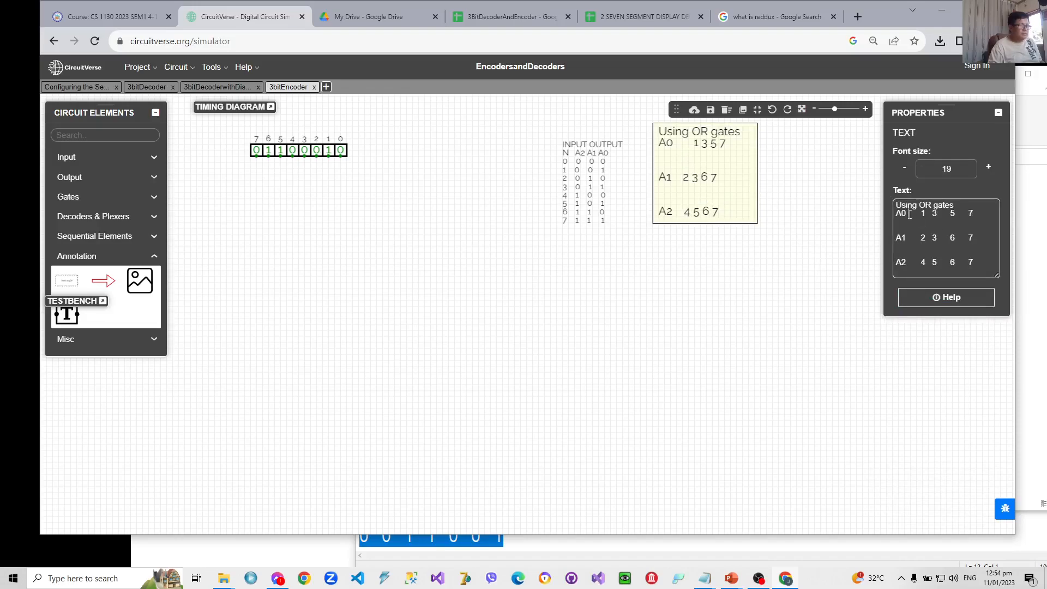
key("BackSpace")
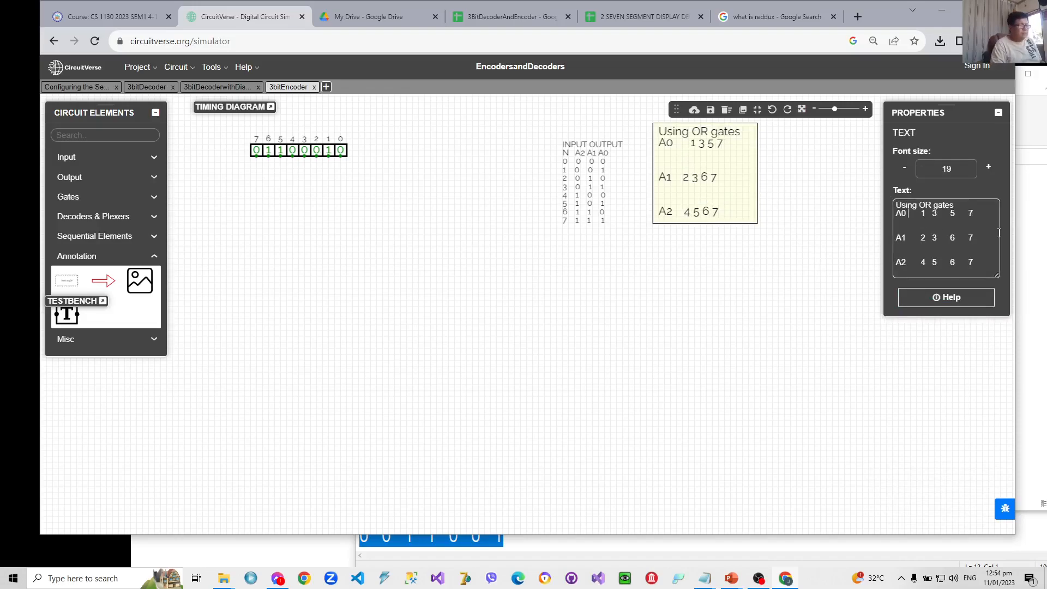
key("BackSpace")
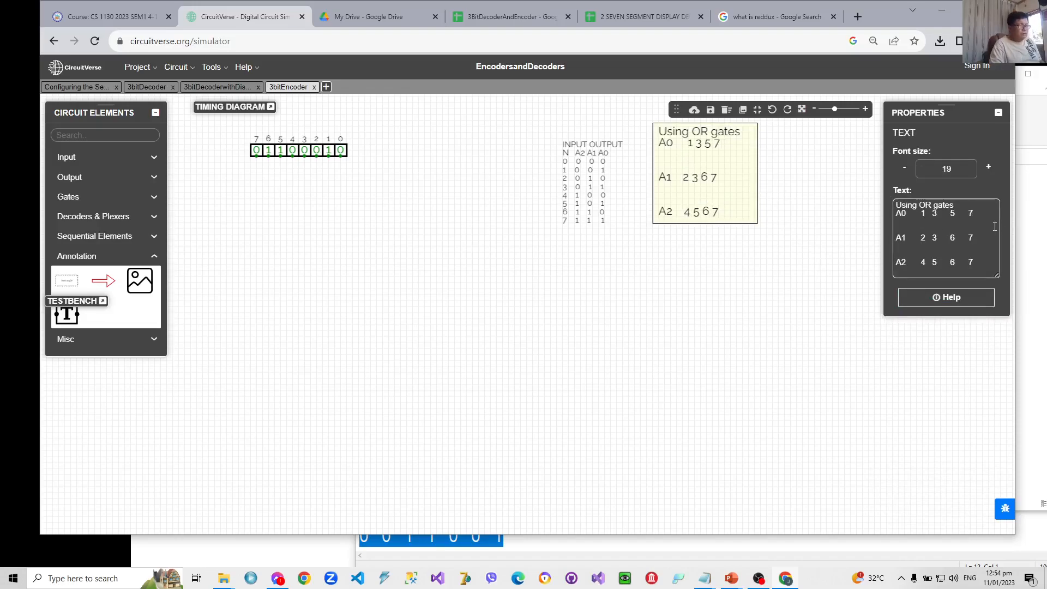
- Draw a long vertical wire straight down from each of the eight inputs, 0 through 7, all ending at the same level
left_click(842, 311)
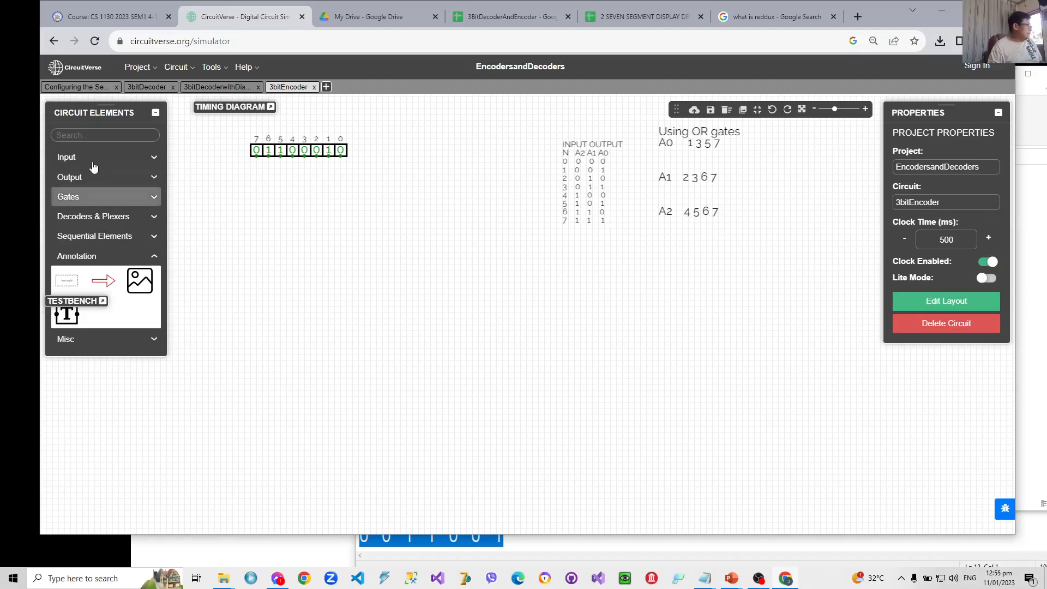
left_click_drag(339, 158, 340, 425)
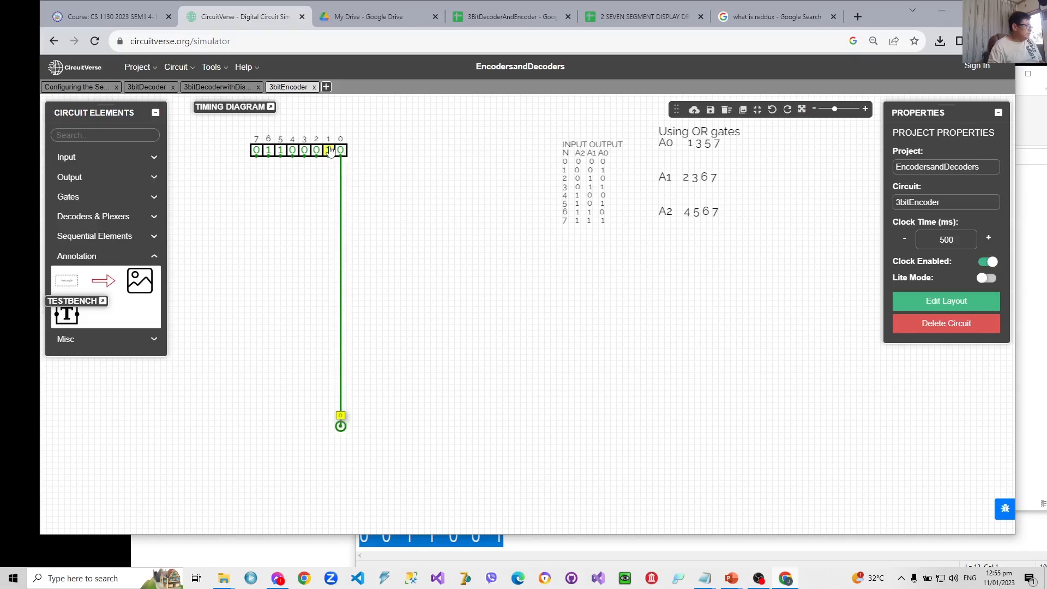
left_click_drag(328, 157, 329, 425)
left_click_drag(316, 158, 315, 426)
left_click_drag(305, 159, 305, 425)
left_click_drag(292, 160, 292, 426)
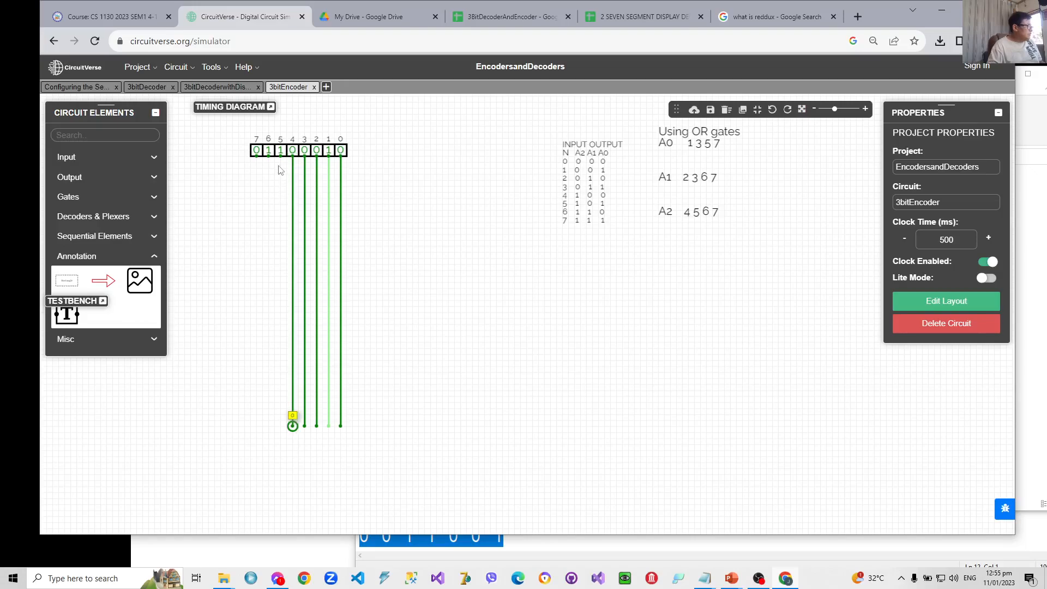
left_click_drag(280, 159, 281, 426)
left_click_drag(268, 156, 269, 426)
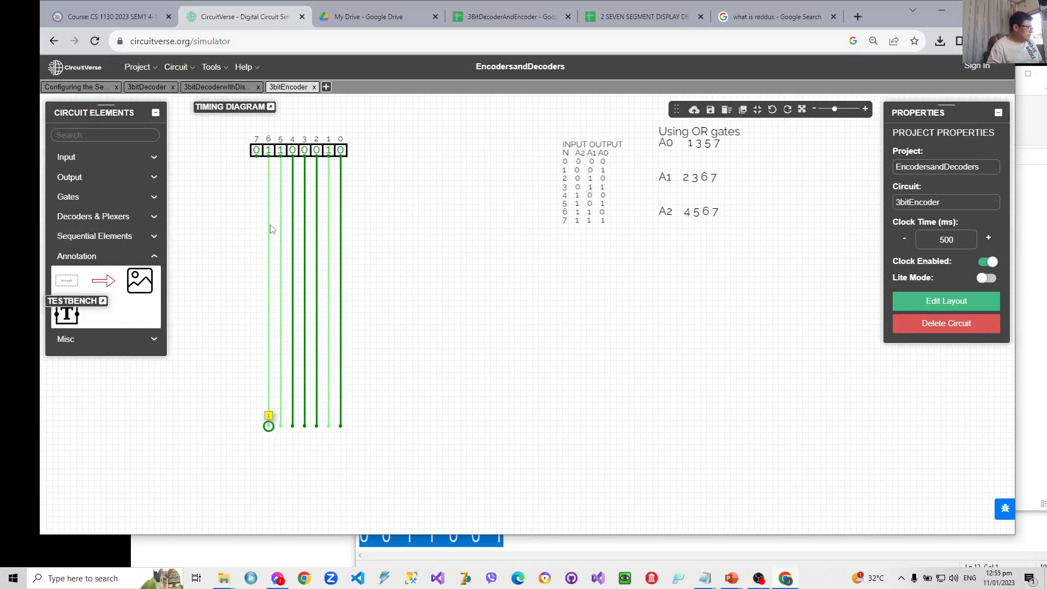
left_click_drag(257, 157, 256, 425)
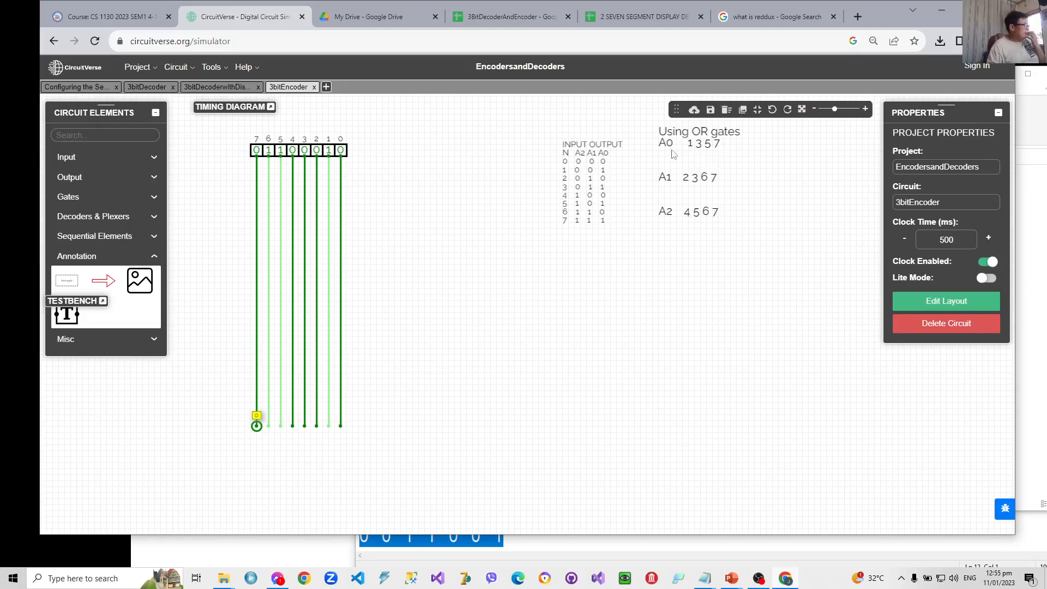
- Place an OR gate beside the lower part of the vertical lines and set its input size to 4
left_click(129, 202)
left_click(103, 221)
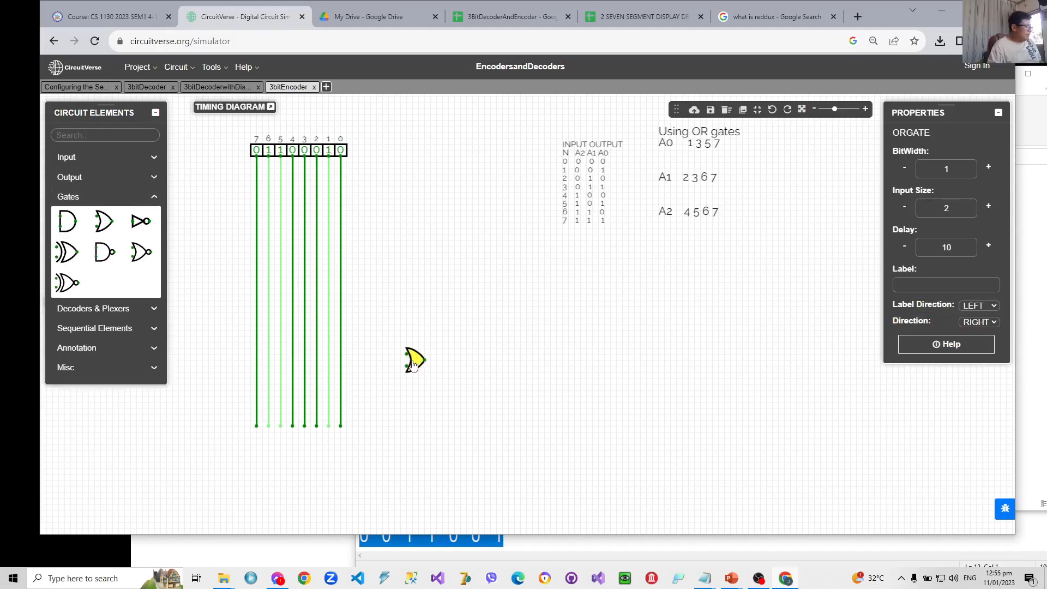
left_click(412, 364)
left_click(989, 207)
left_click(988, 206)
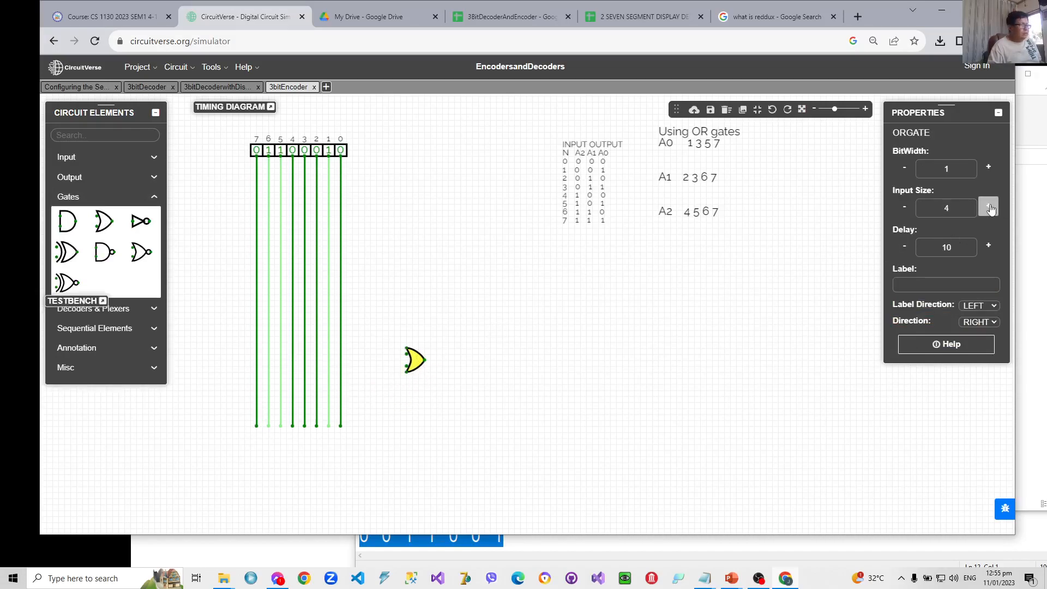
- Add an output beside the four-input OR gate and wire the gate's output to it
left_click(85, 177)
left_click(66, 201)
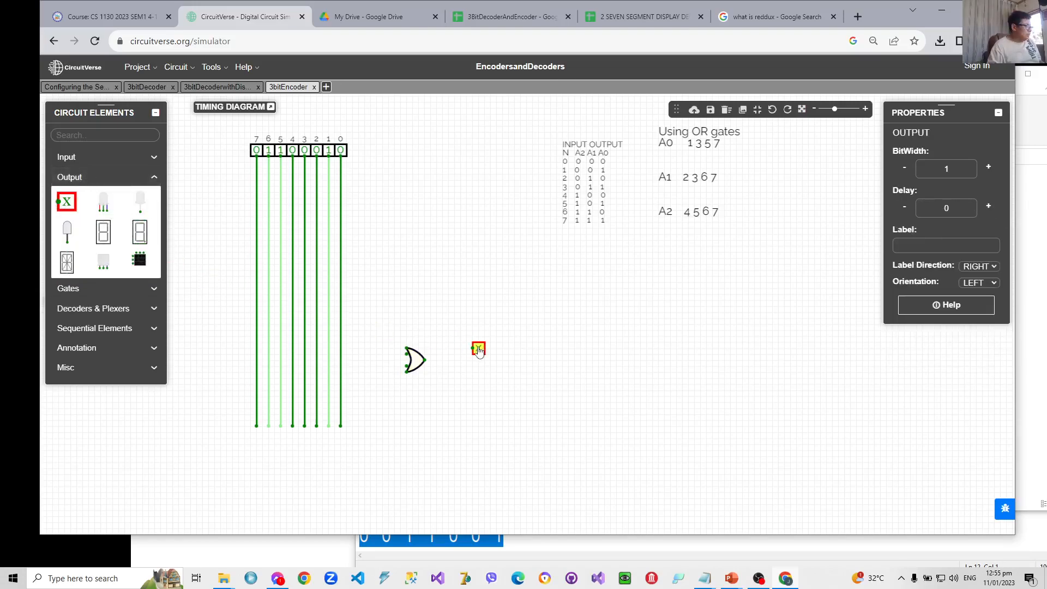
left_click(461, 364)
left_click_drag(425, 361, 455, 361)
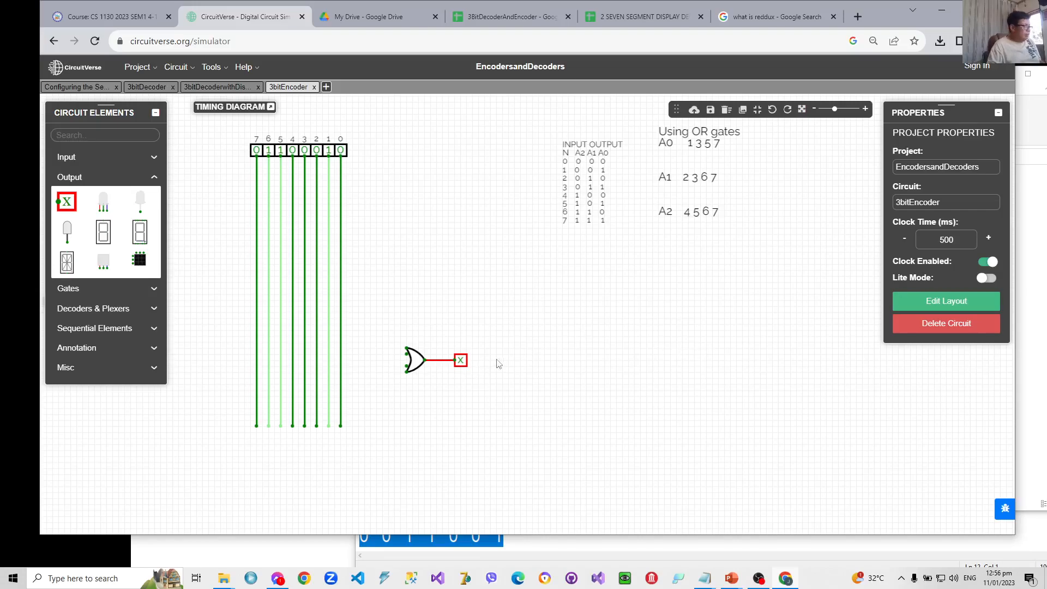
- Label the output connected to the OR gate as A0
left_click(460, 363)
left_click(911, 245)
type("a")
key("BackSpace")
type("A0")
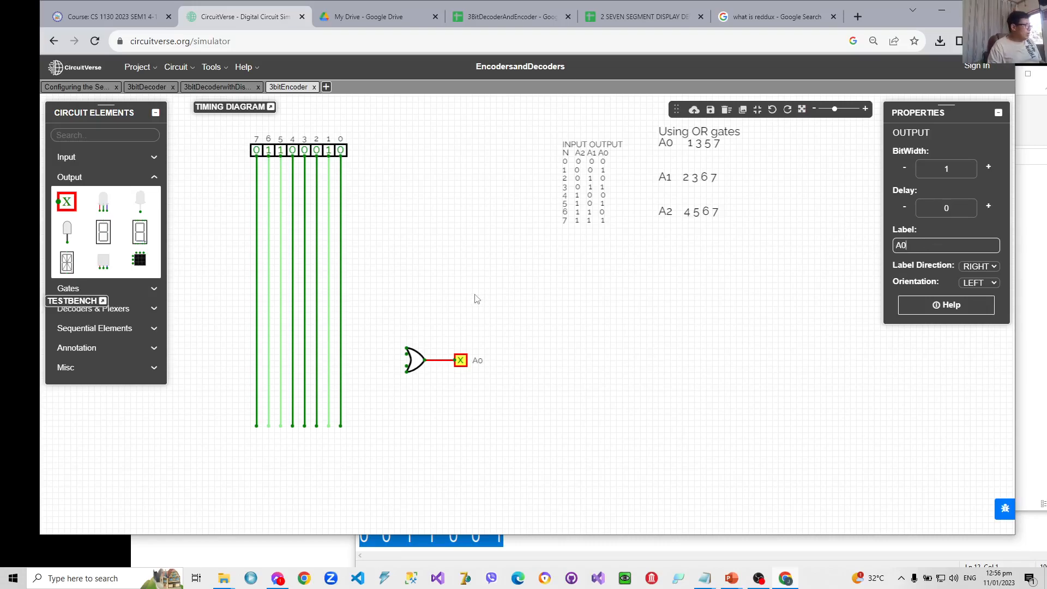
- Wire the line of input 1 to the lowest pin of the A0 OR gate and switch inputs 1, 5 and 6 to 0
left_click_drag(407, 371, 328, 372)
left_click(328, 150)
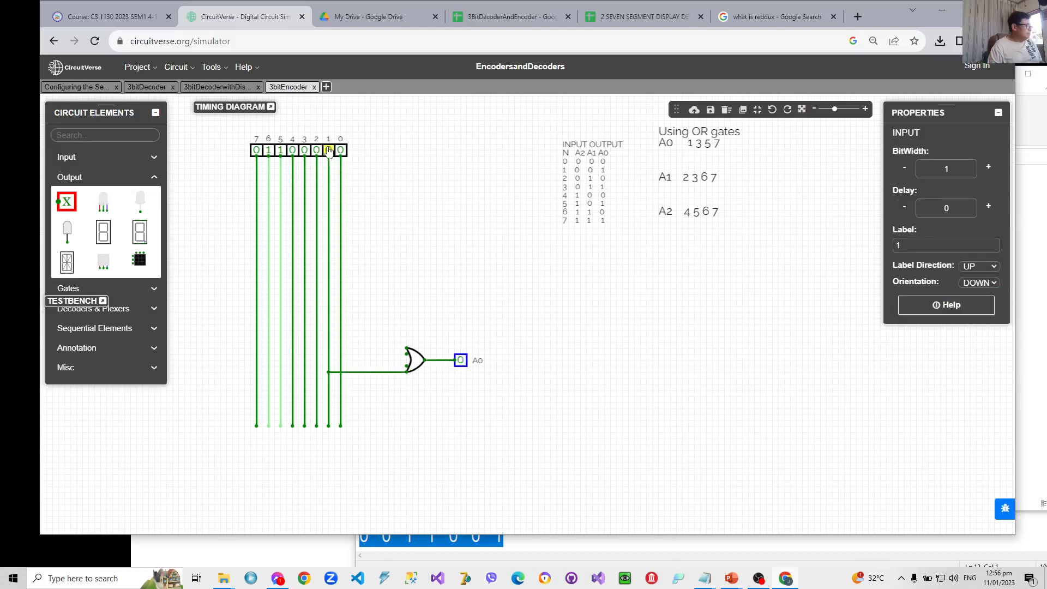
left_click(281, 150)
left_click(269, 150)
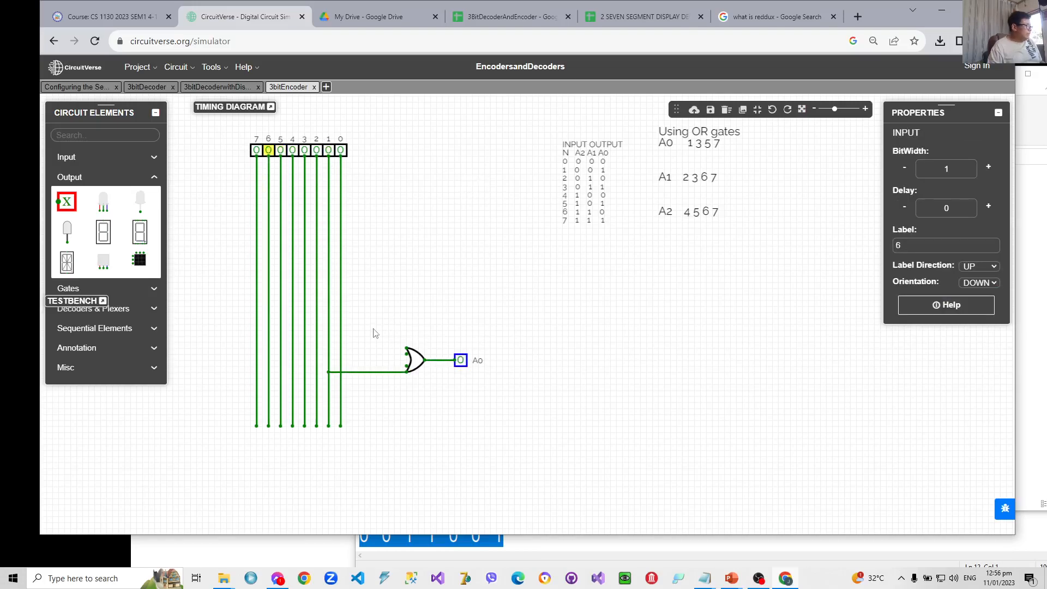
- Wire the lines of inputs 3, 5 and 7 to the three remaining pins of the A0 OR gate
left_click(307, 369)
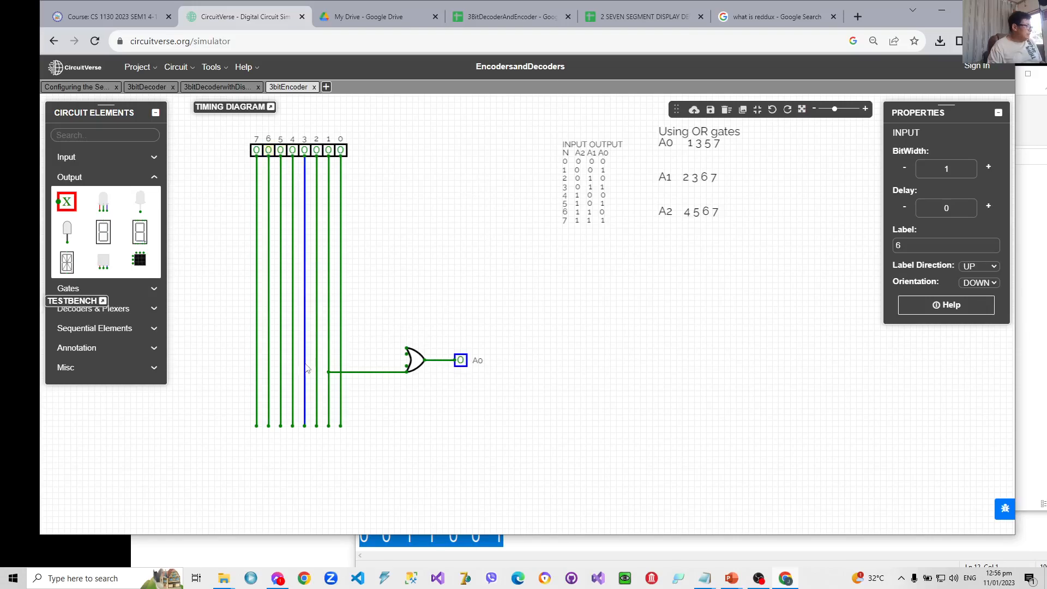
left_click_drag(308, 369, 407, 366)
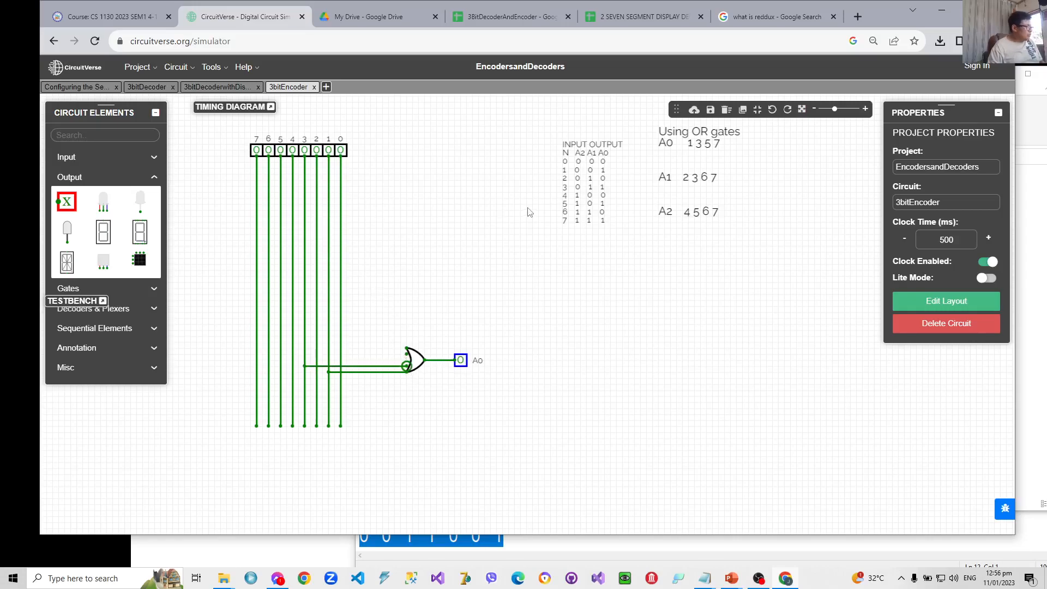
left_click(474, 175)
left_click(281, 352)
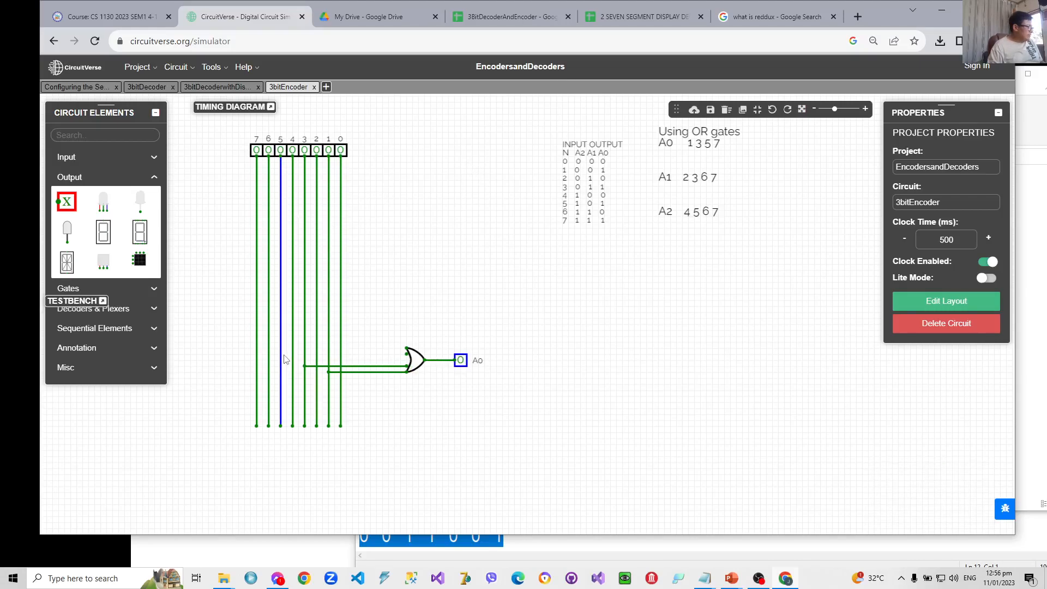
left_click_drag(281, 355, 407, 354)
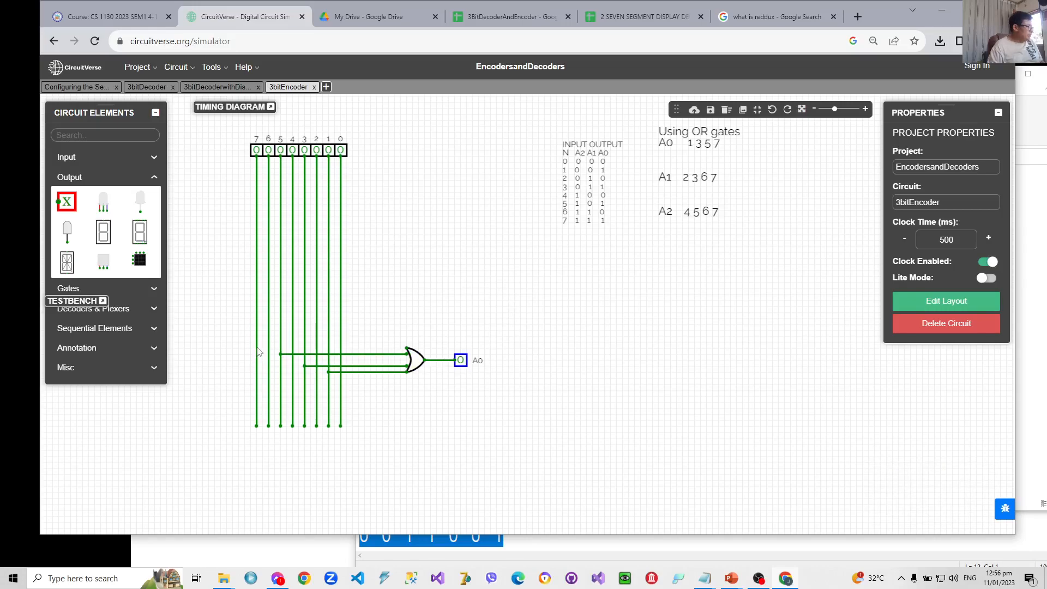
left_click_drag(257, 348, 407, 349)
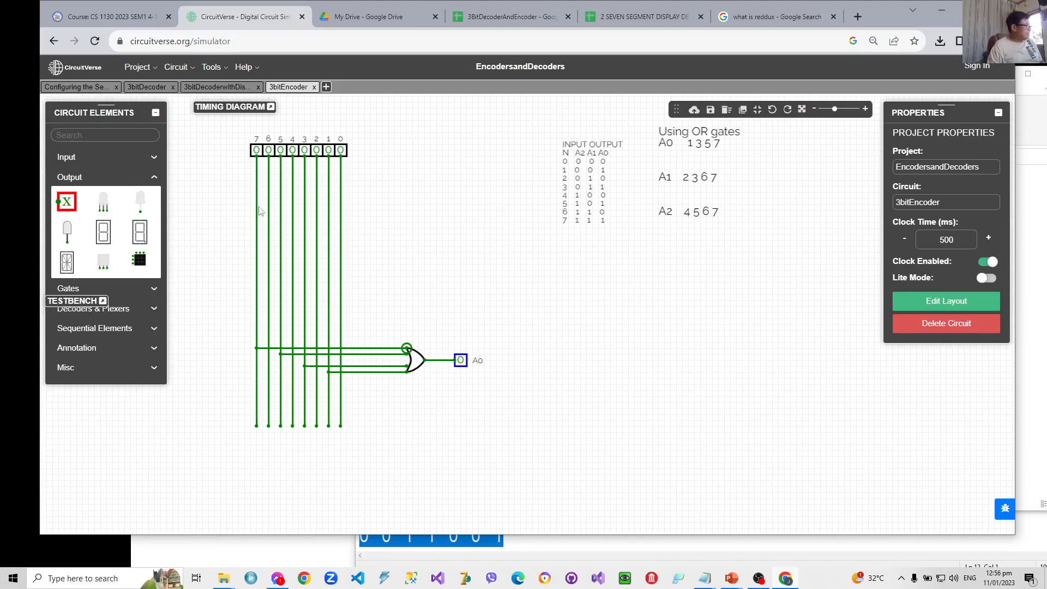
- Add a second output directly above A0 and label it A1
left_click_drag(66, 202, 460, 304)
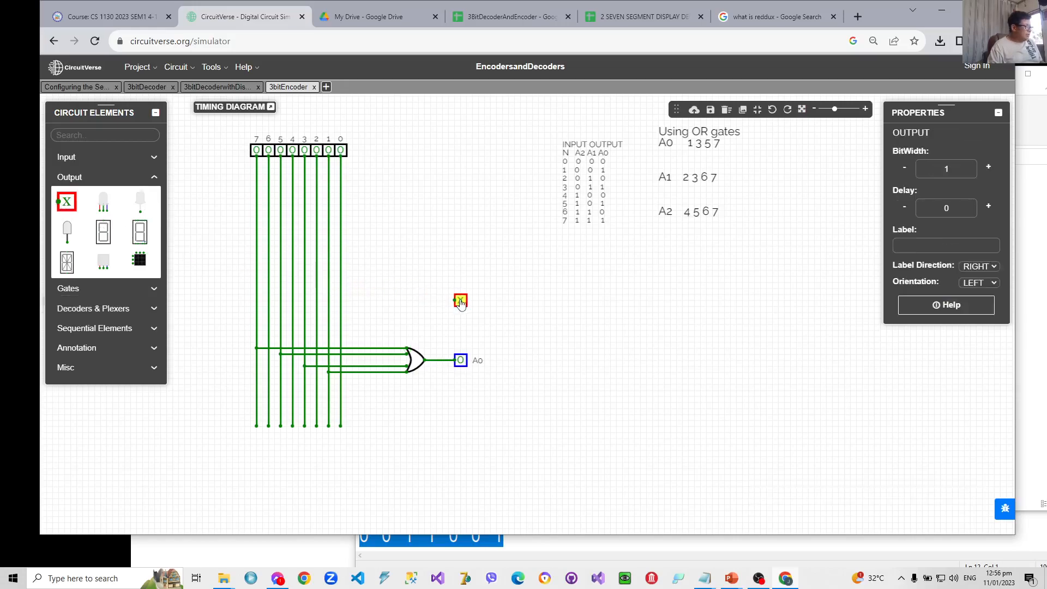
left_click(909, 244)
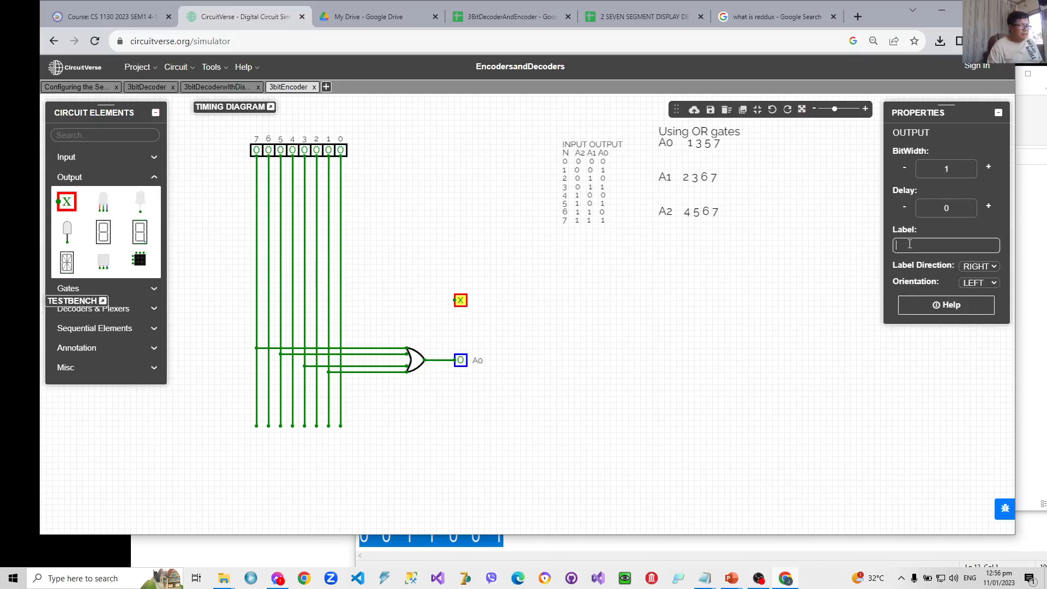
left_click(792, 347)
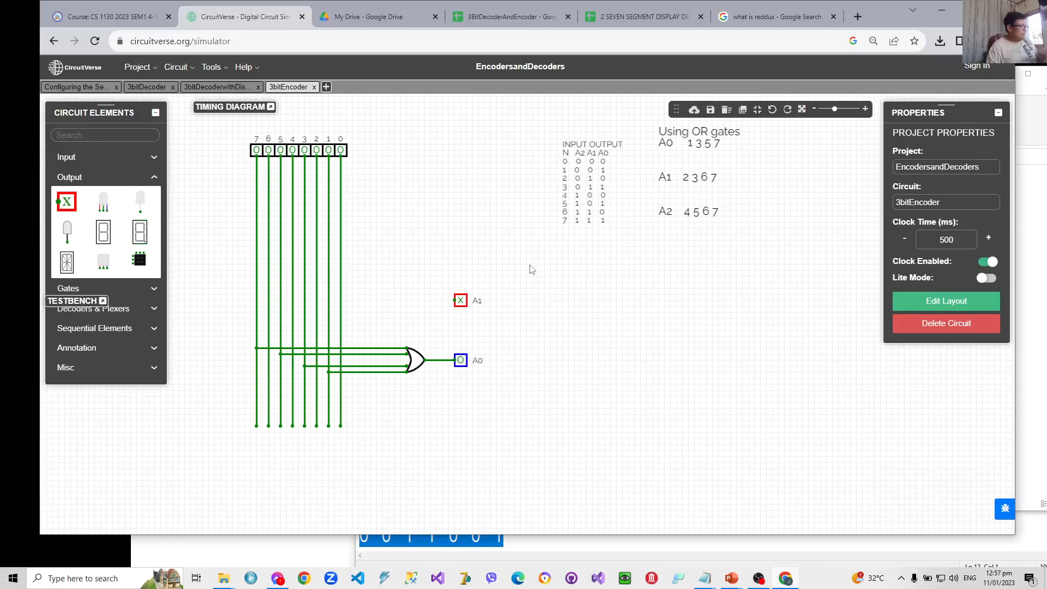
- Place an OR gate with input size 4 beside output A1 and wire its output to A1
left_click(100, 279)
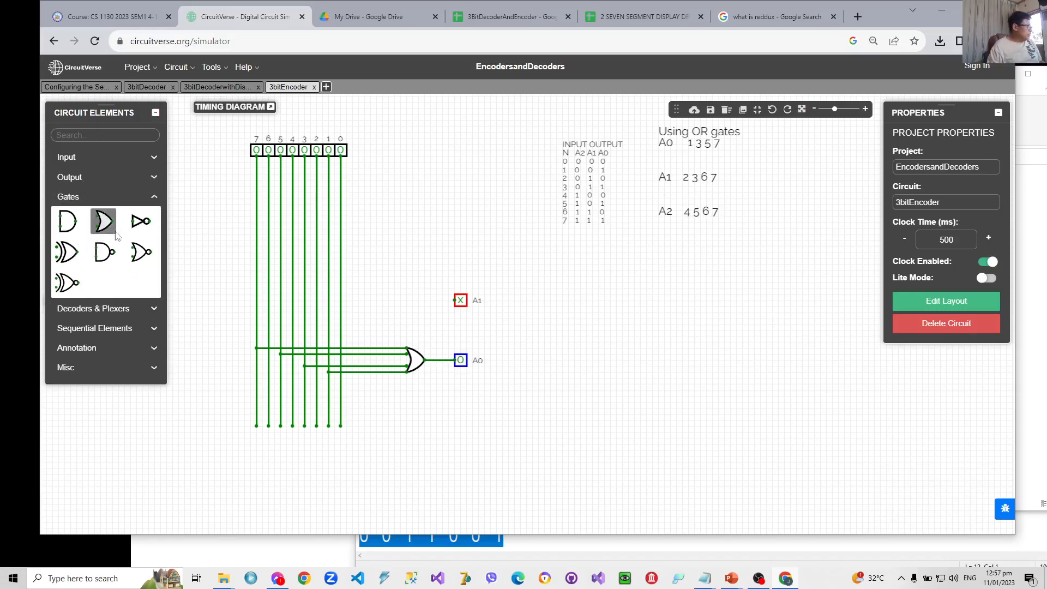
left_click(103, 221)
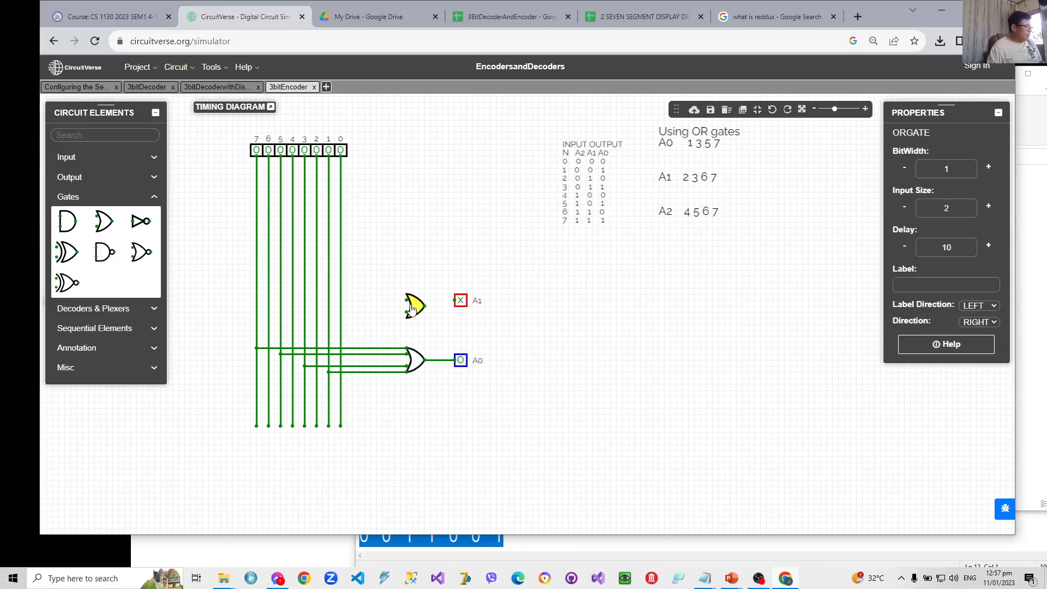
left_click(409, 307)
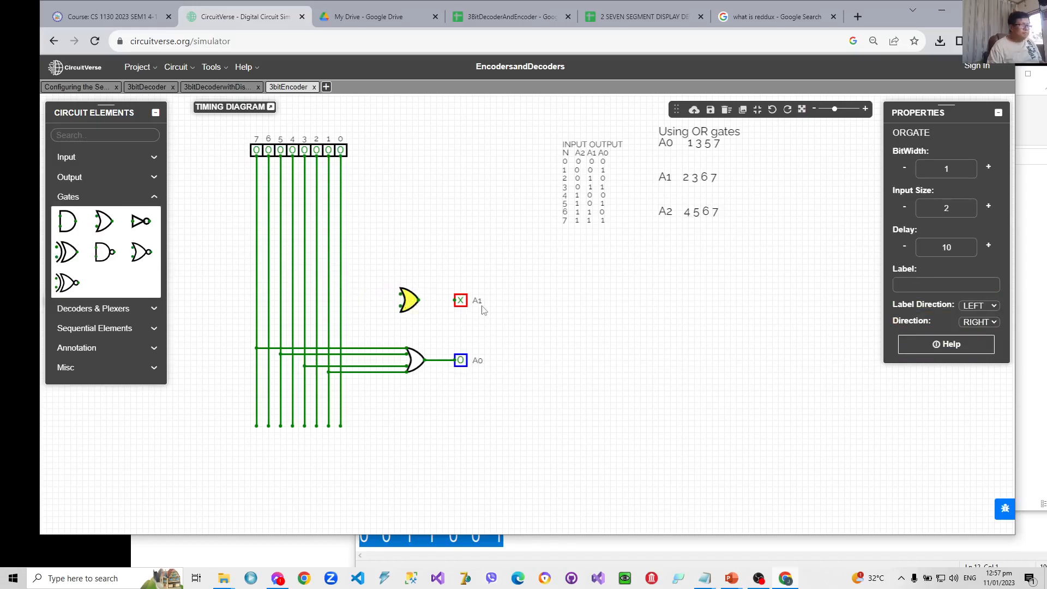
left_click(989, 207)
left_click(989, 207)
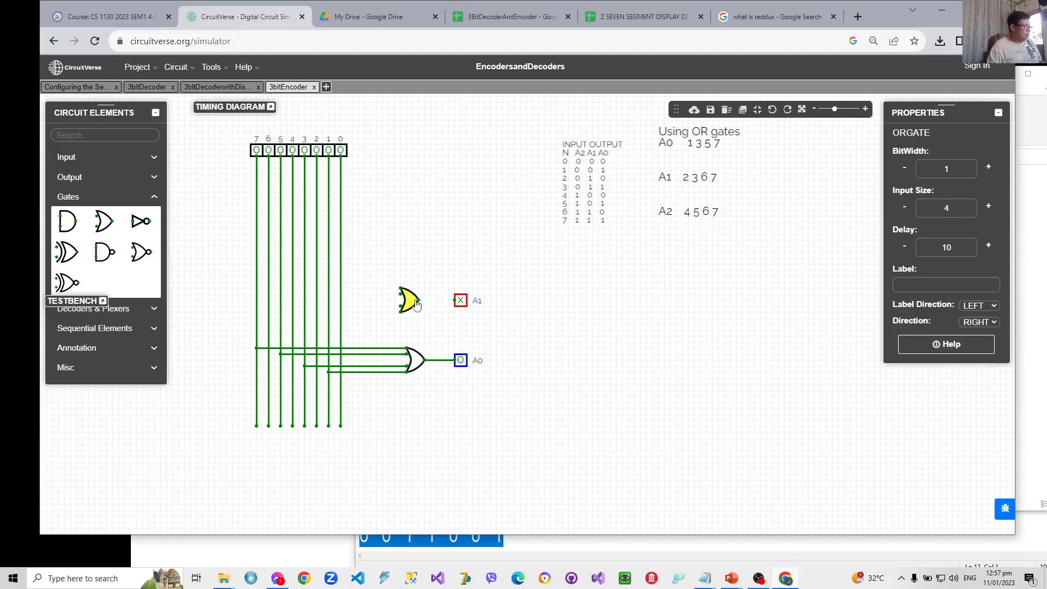
left_click_drag(419, 300, 455, 303)
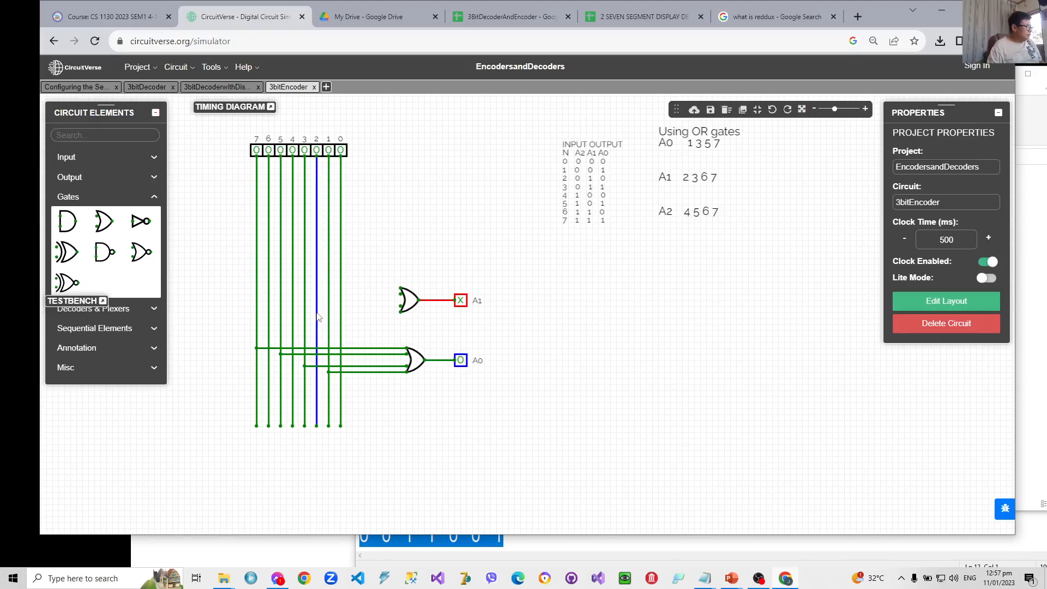
- Wire the lines of inputs 2, 3, 6 and 7 to the four pins of the A1 OR gate
left_click_drag(316, 312, 401, 312)
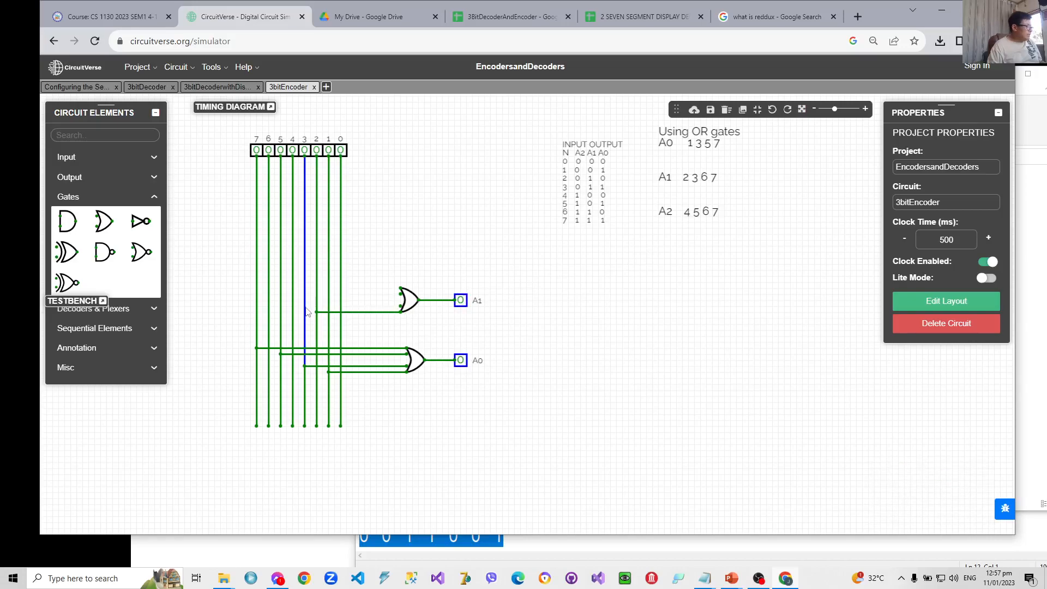
left_click_drag(304, 307, 402, 307)
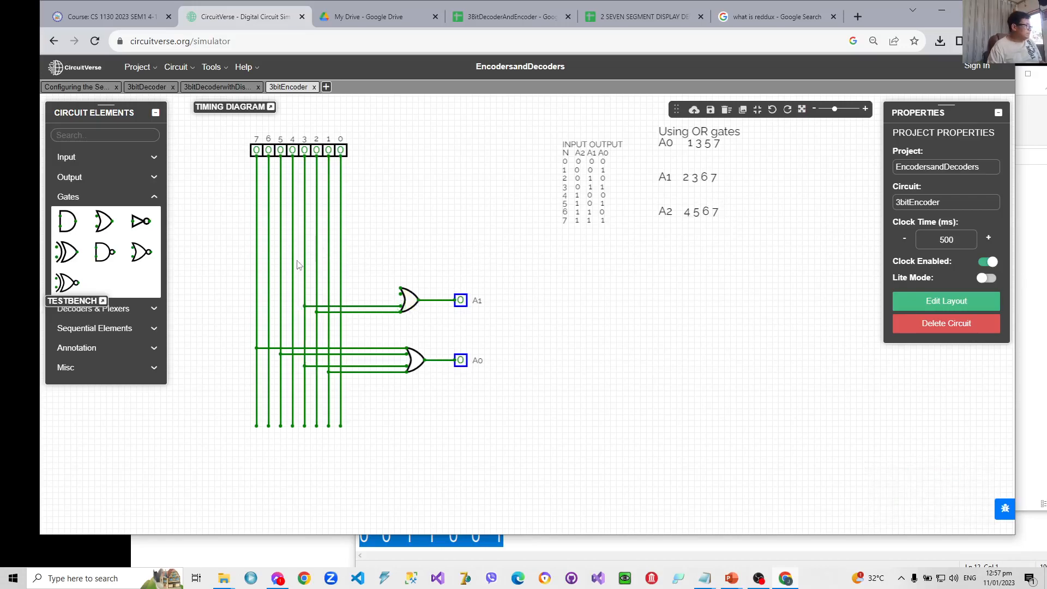
left_click(269, 289)
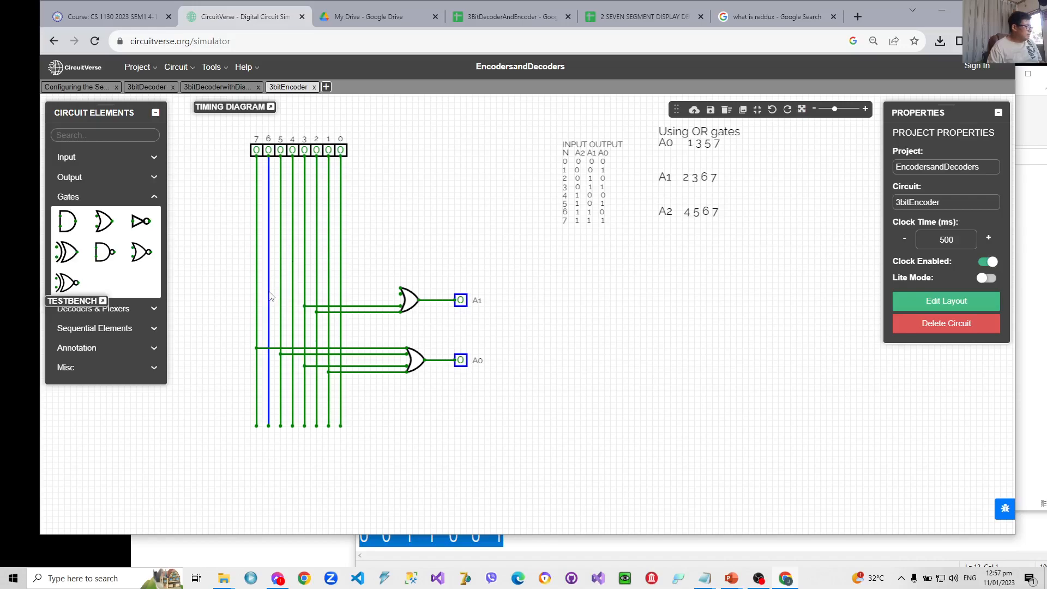
left_click_drag(268, 293, 402, 297)
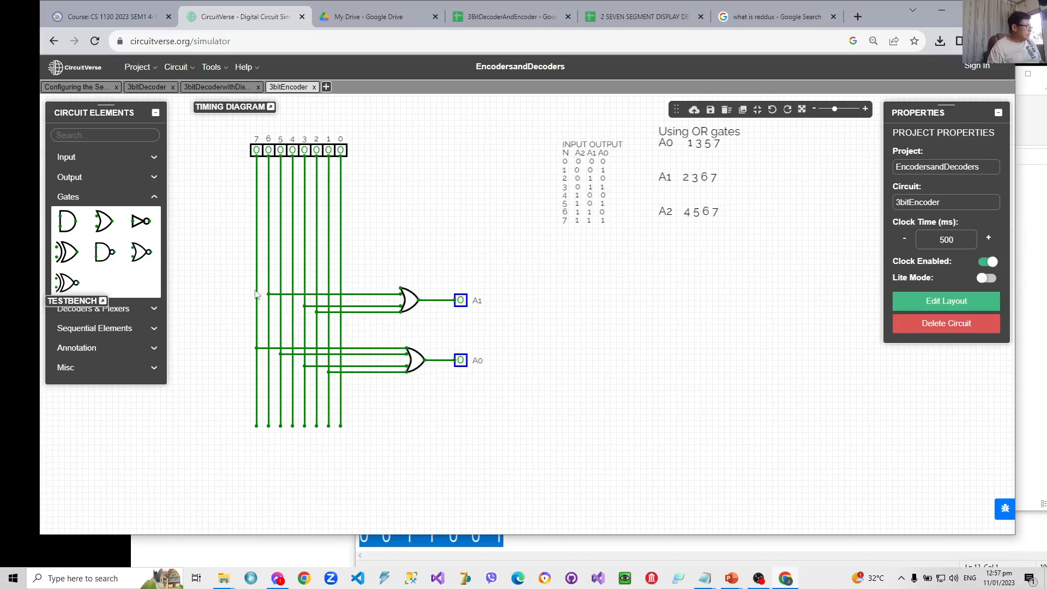
left_click_drag(257, 288, 401, 288)
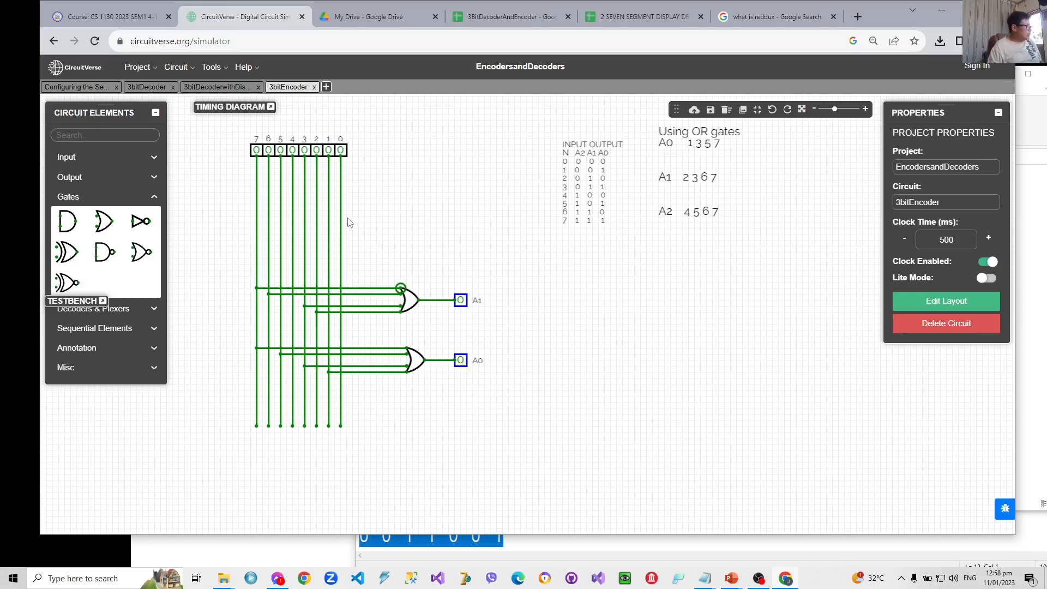
- Add a third output directly above A1 and label it A2
left_click(82, 179)
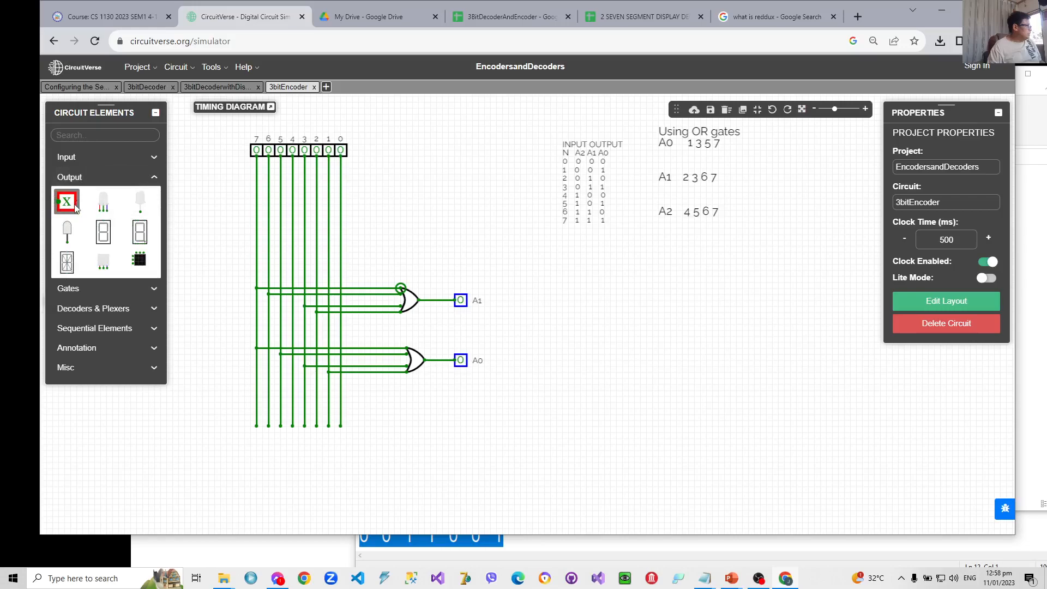
left_click(68, 202)
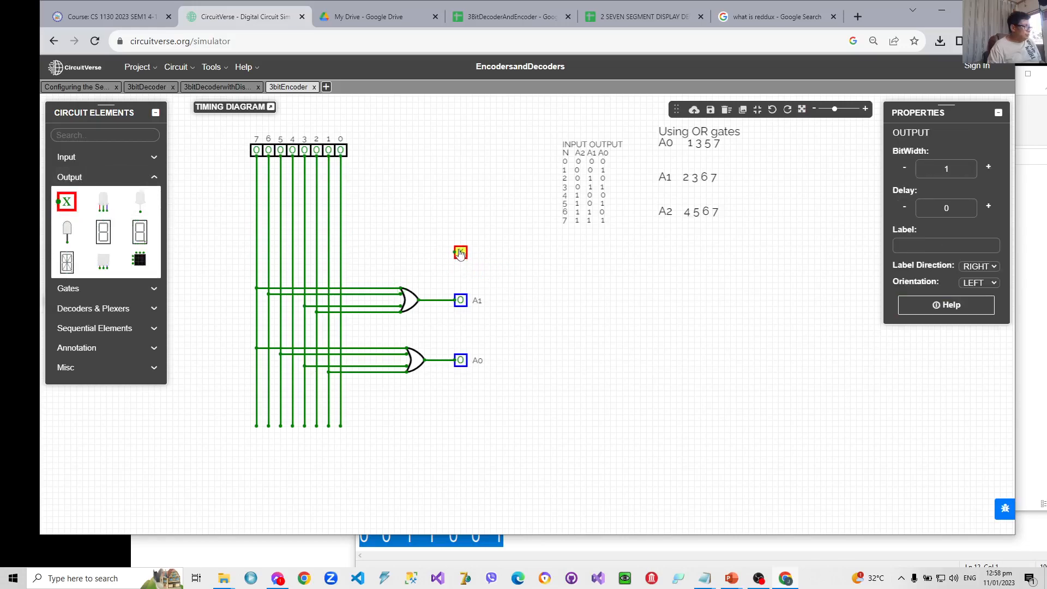
left_click(461, 247)
left_click(906, 247)
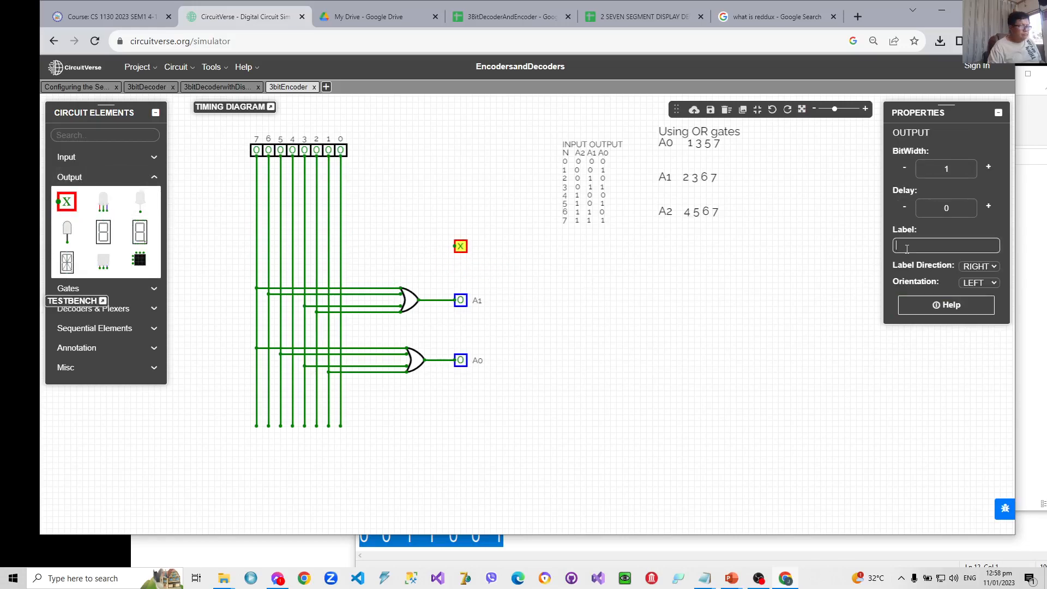
type("A2")
left_click(731, 340)
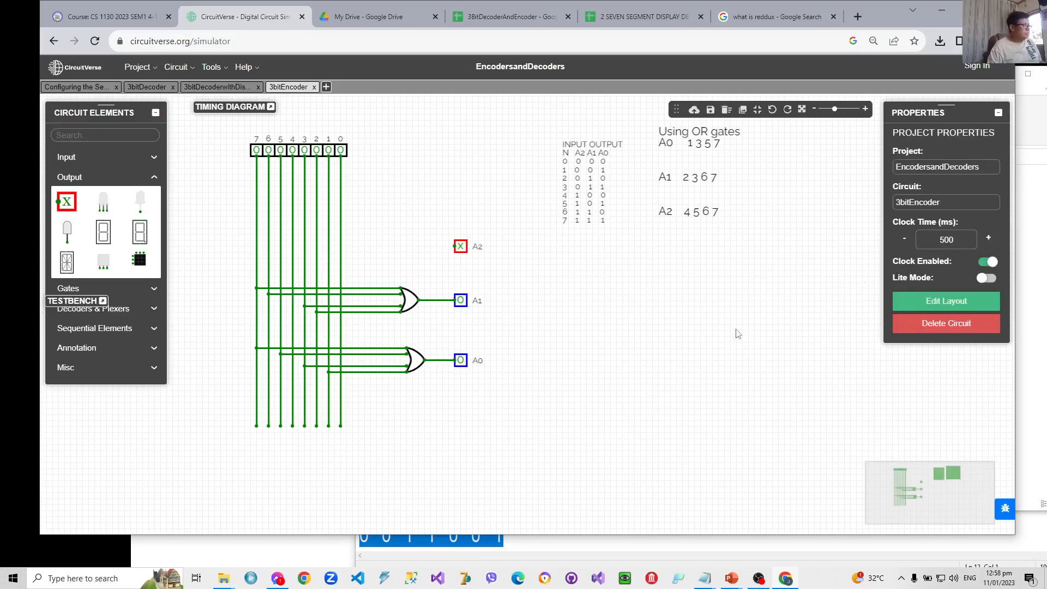
- Place an OR gate with input size 4 beside output A2 and wire its output to A2
left_click(90, 291)
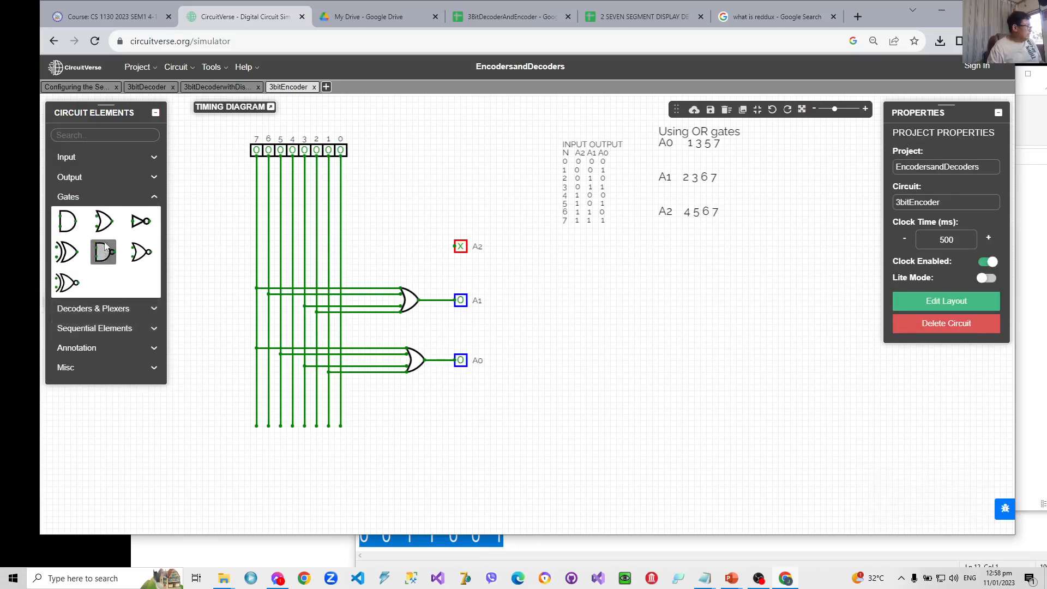
left_click(112, 226)
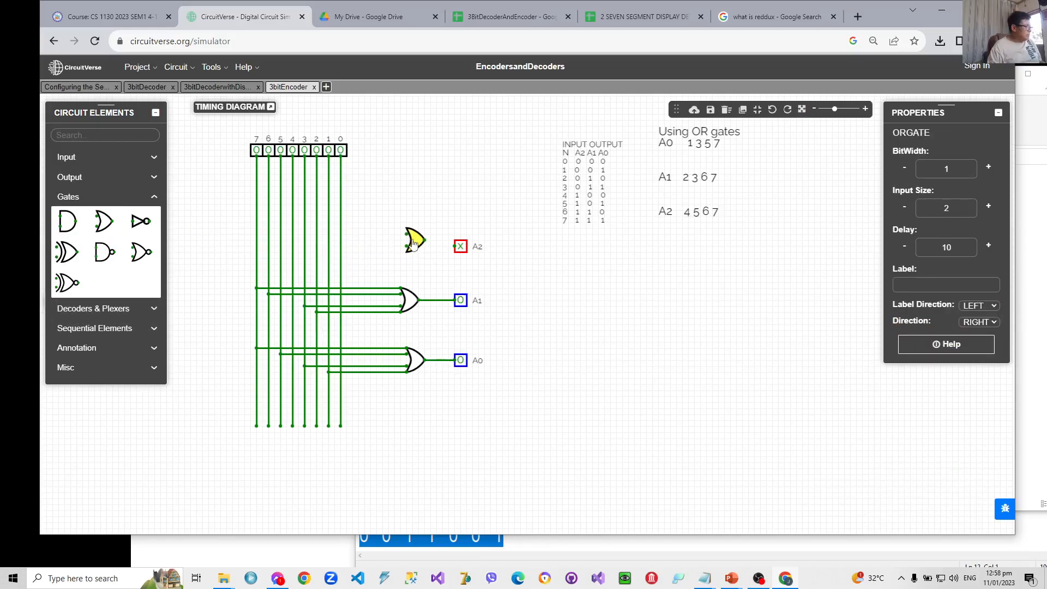
left_click(413, 250)
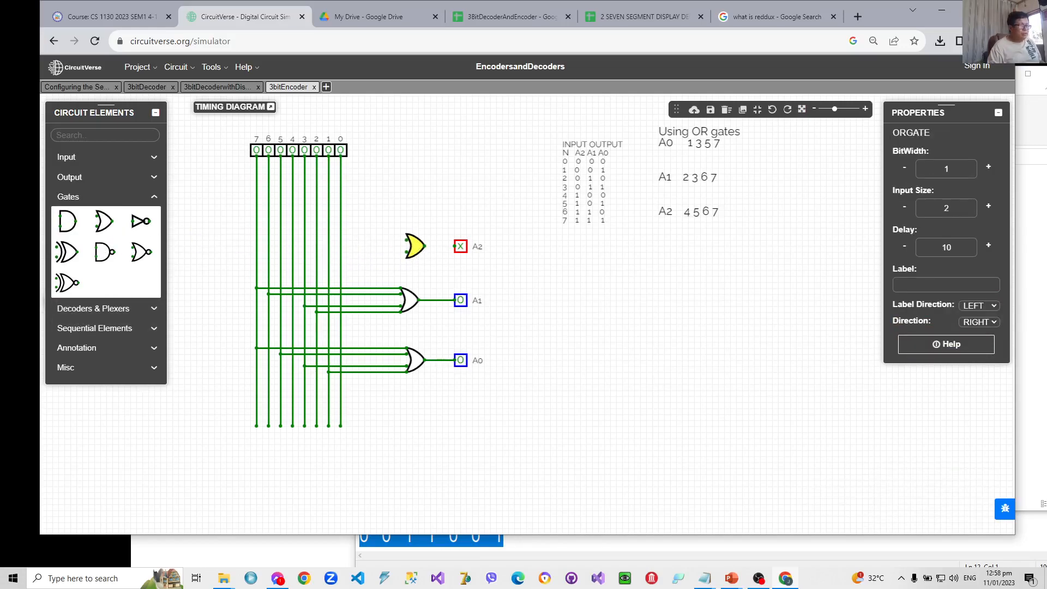
left_click(988, 206)
left_click(988, 206)
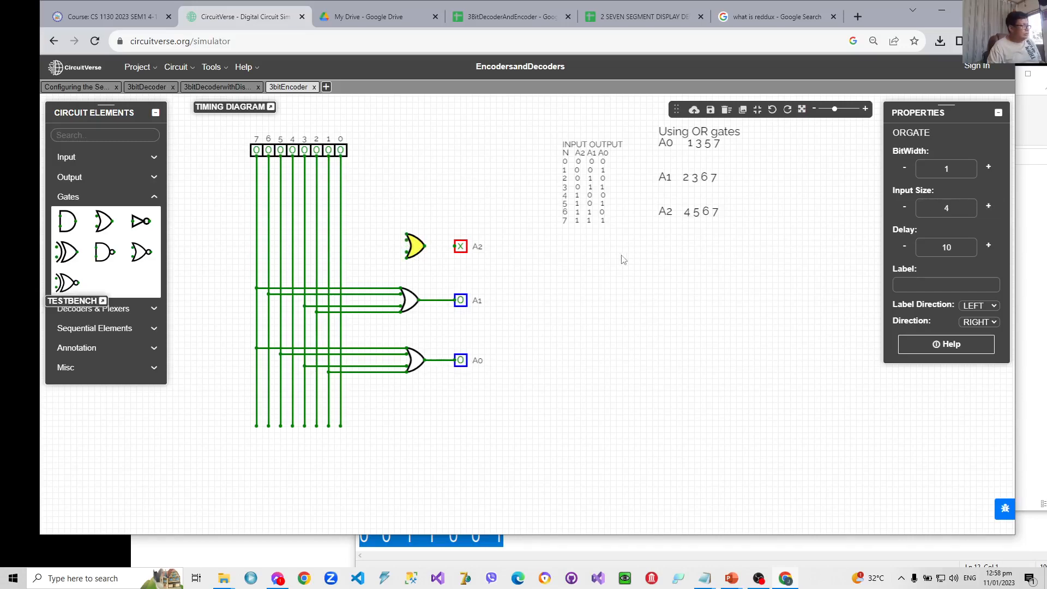
left_click_drag(425, 246, 454, 246)
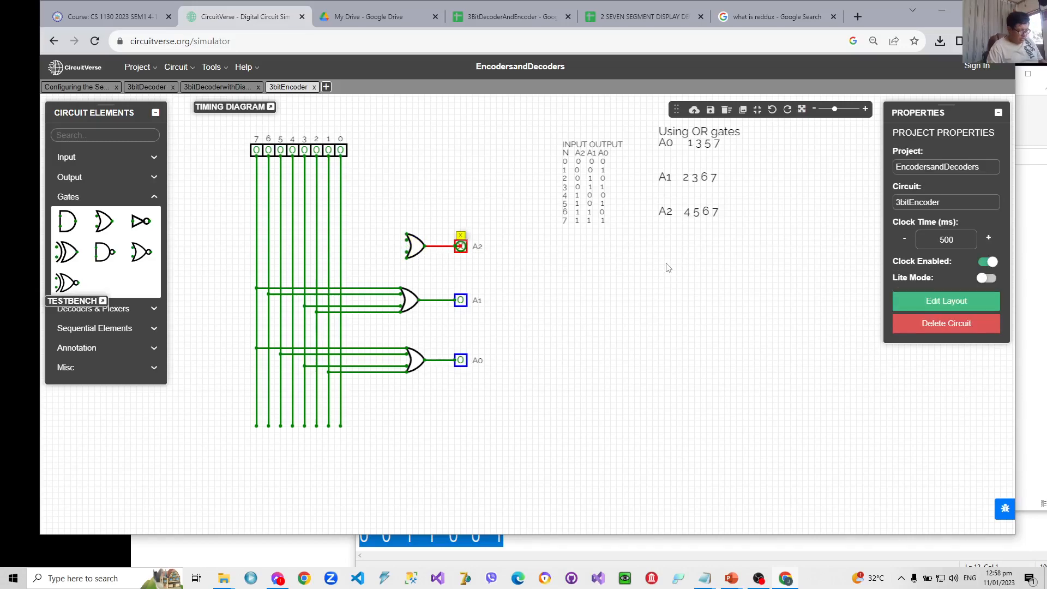
key("ctrl+z")
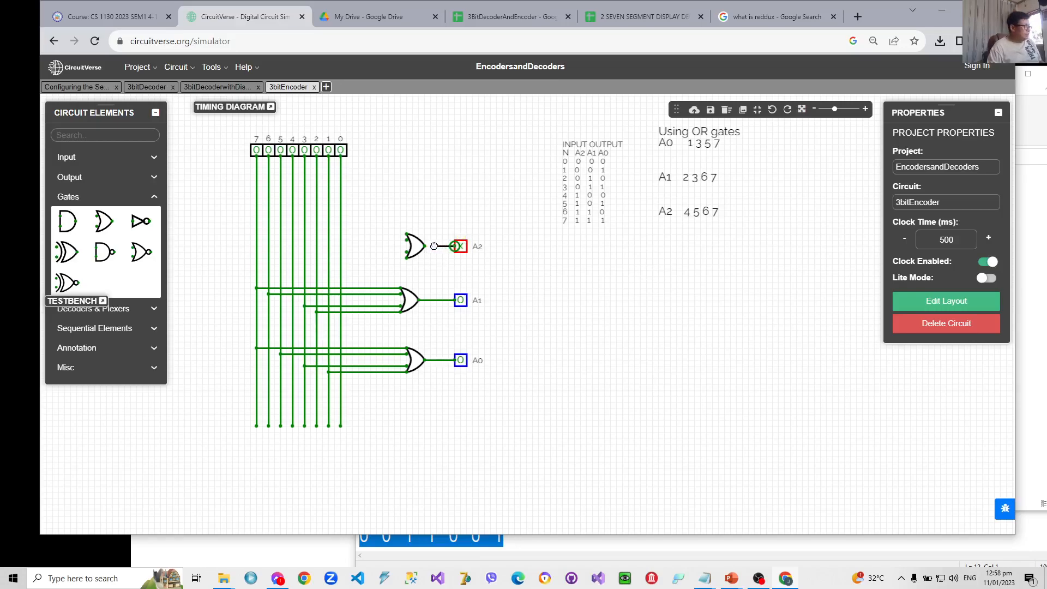
left_click_drag(428, 246, 424, 246)
- Wire the lines of inputs 4, 5, 6 and 7 to the four pins of the A2 OR gate
left_click(293, 255)
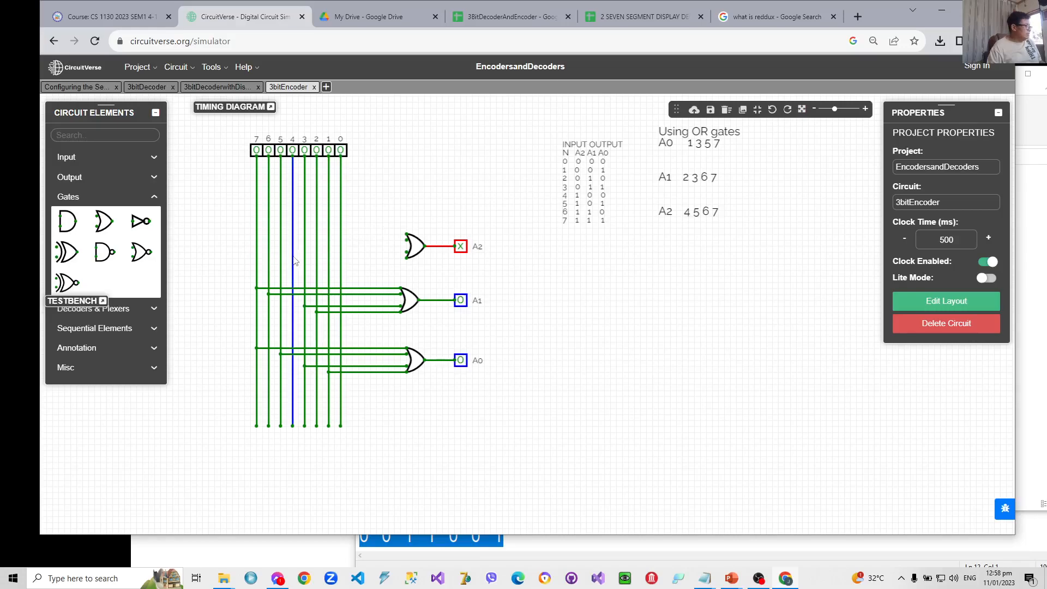
left_click_drag(293, 258, 407, 259)
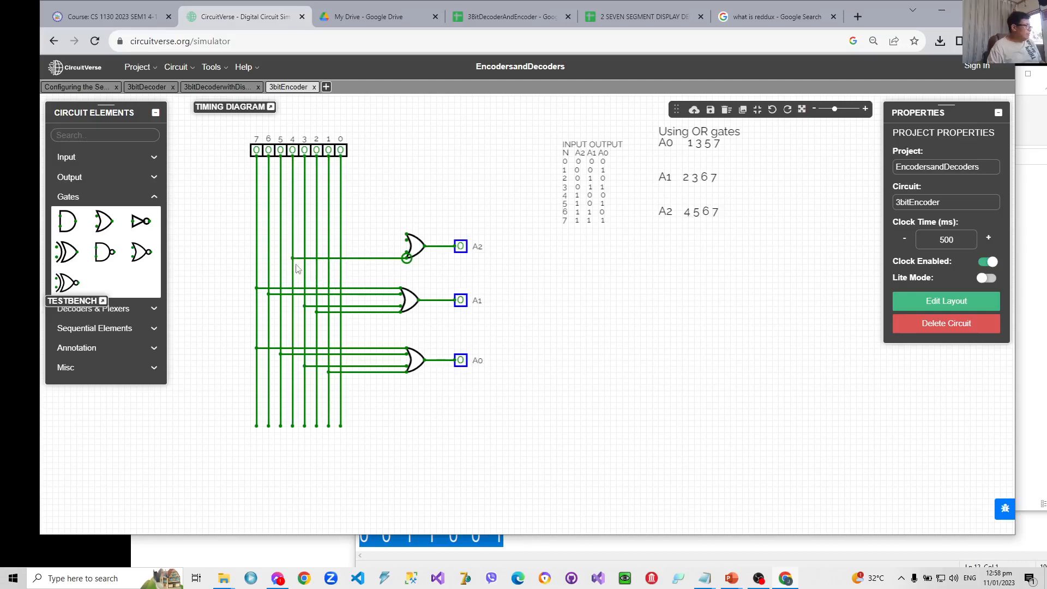
left_click(282, 252)
left_click_drag(281, 254, 407, 252)
left_click_drag(272, 241, 406, 240)
left_click_drag(256, 234, 407, 235)
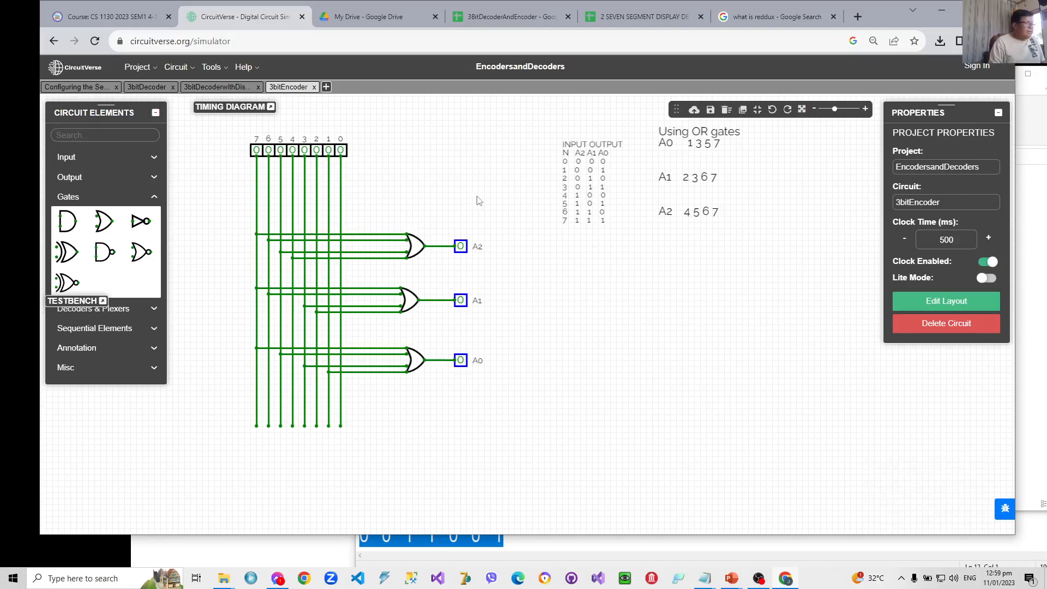
- Test the encoder by switching each input from 0 to 7 on and off again, one at a time
left_click(340, 152)
left_click(339, 151)
left_click(329, 152)
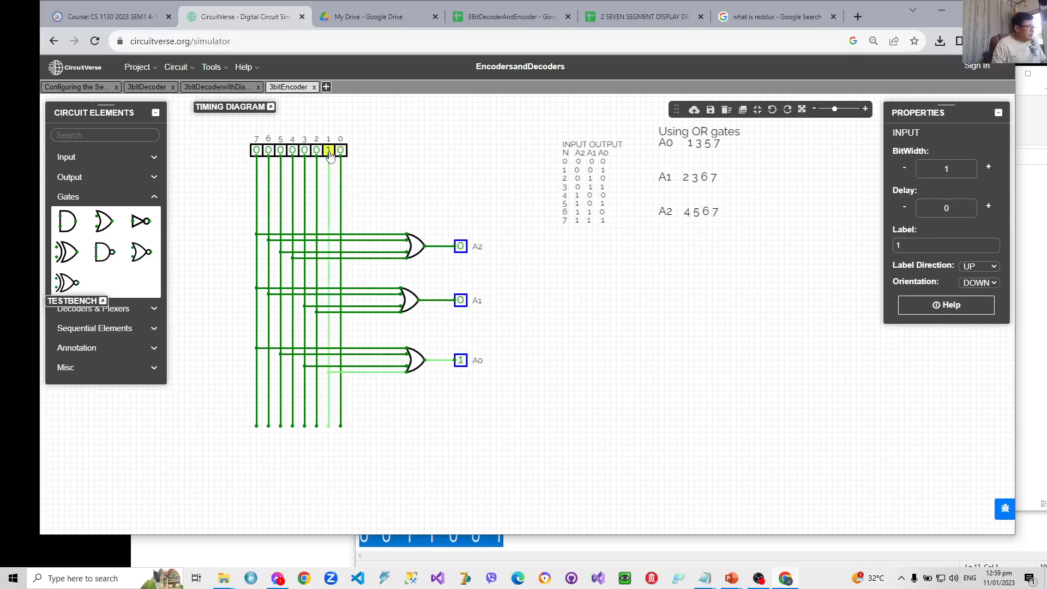
left_click(329, 152)
left_click(317, 152)
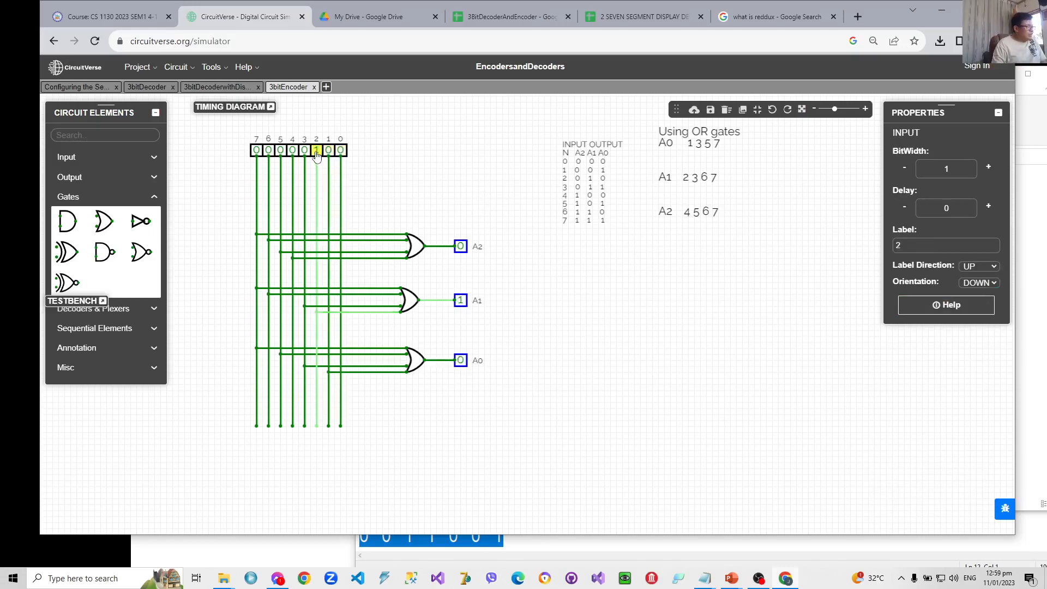
left_click(317, 152)
left_click(304, 152)
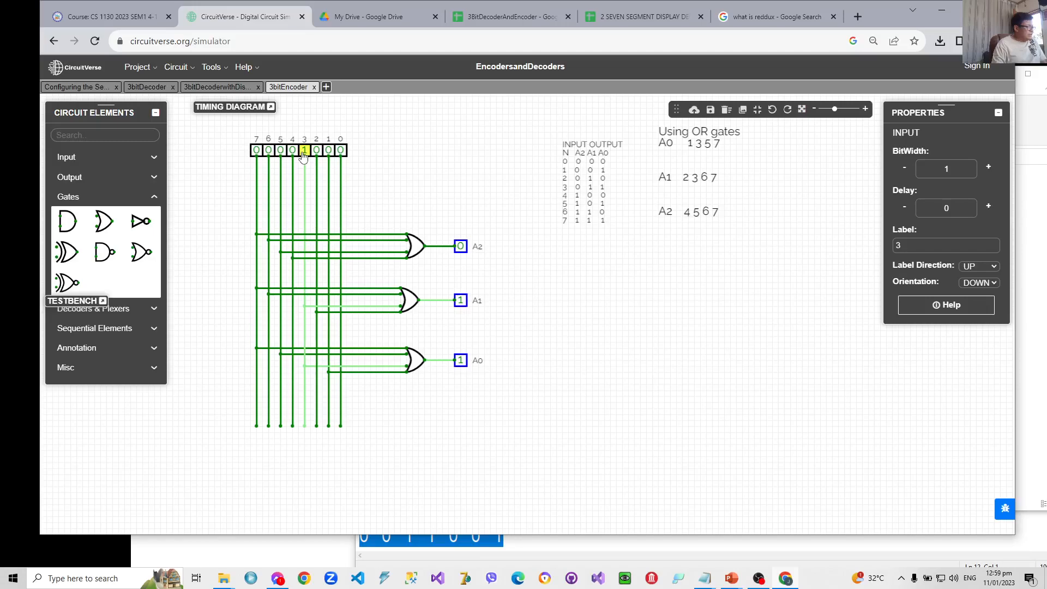
left_click(304, 152)
left_click(293, 153)
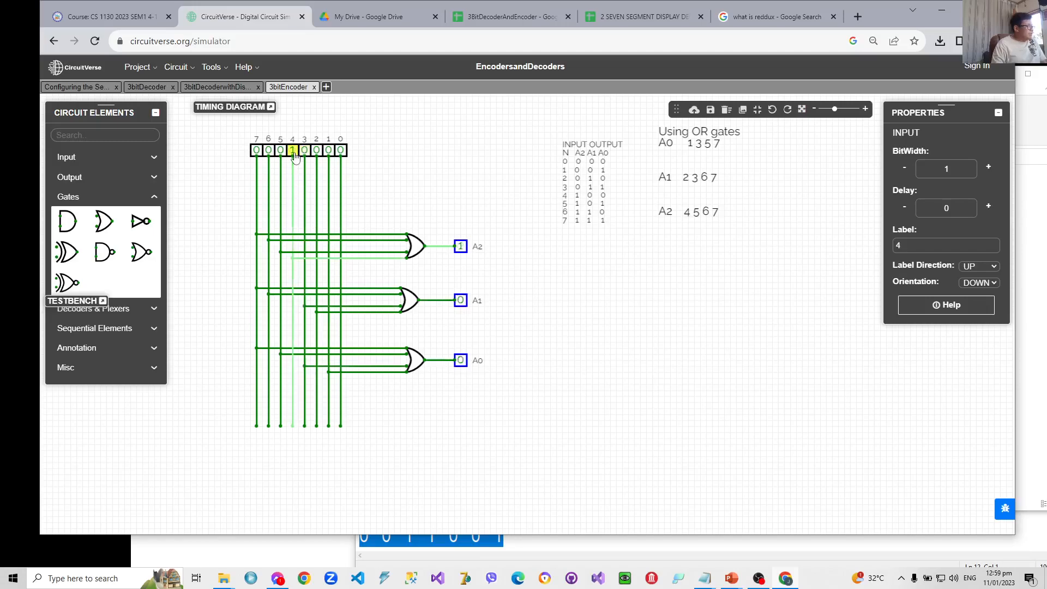
left_click(293, 153)
left_click(280, 153)
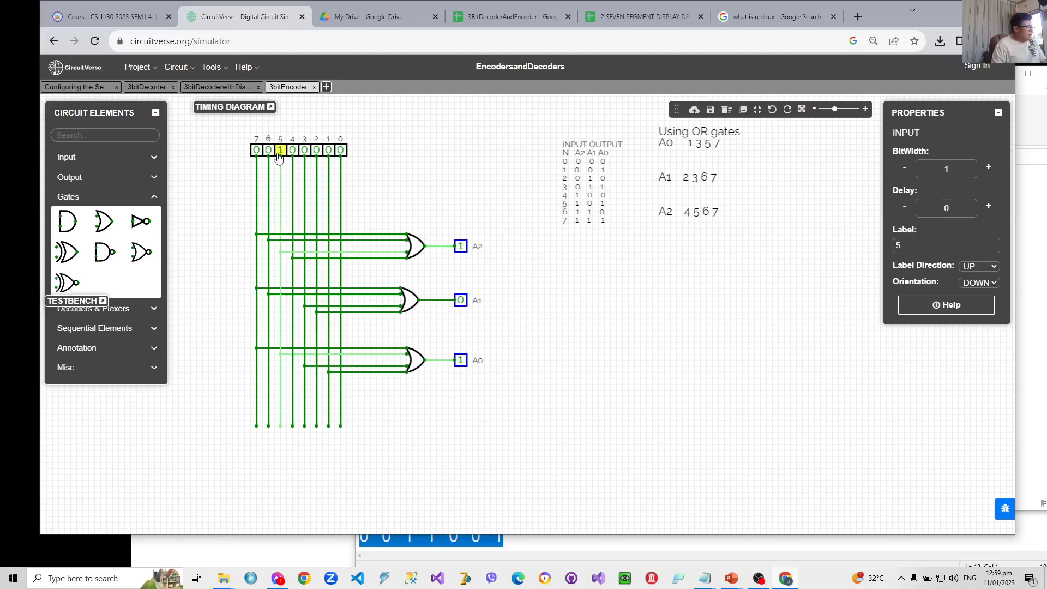
left_click(280, 153)
left_click(268, 153)
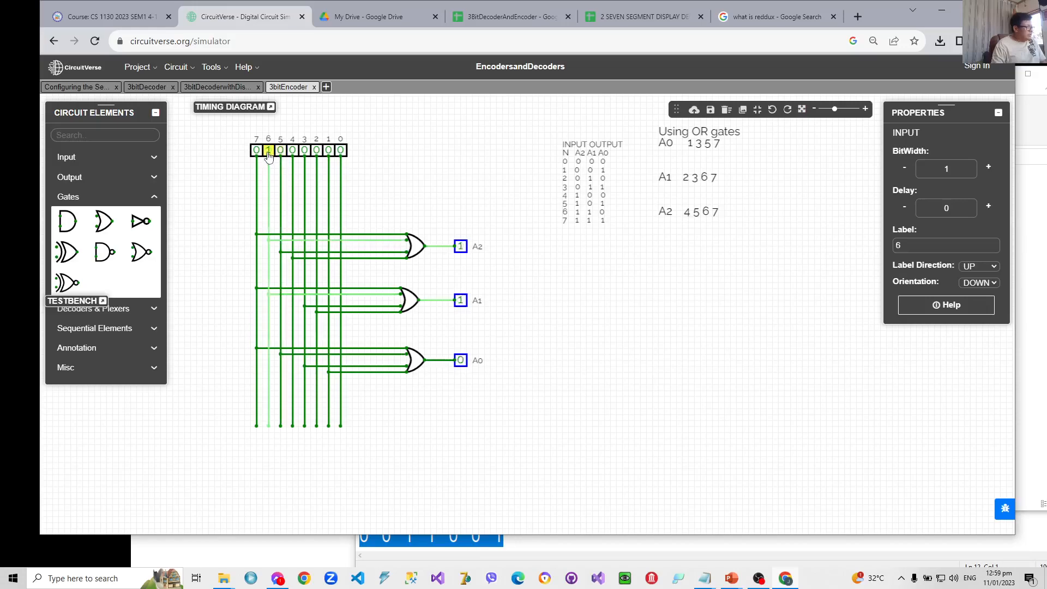
left_click(269, 153)
left_click(256, 153)
left_click(257, 154)
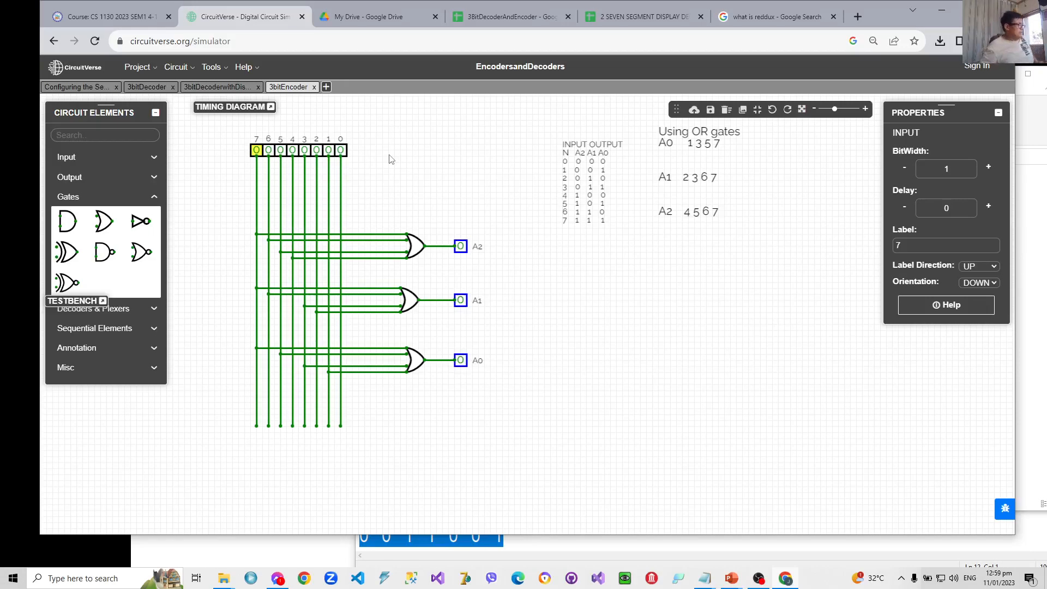
left_click(328, 89)
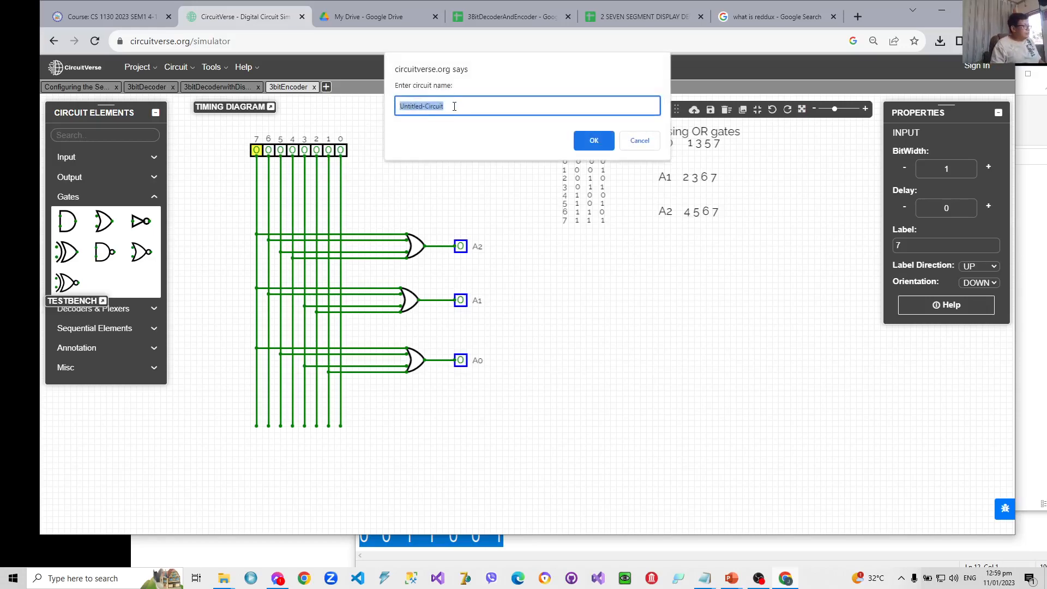
type("c")
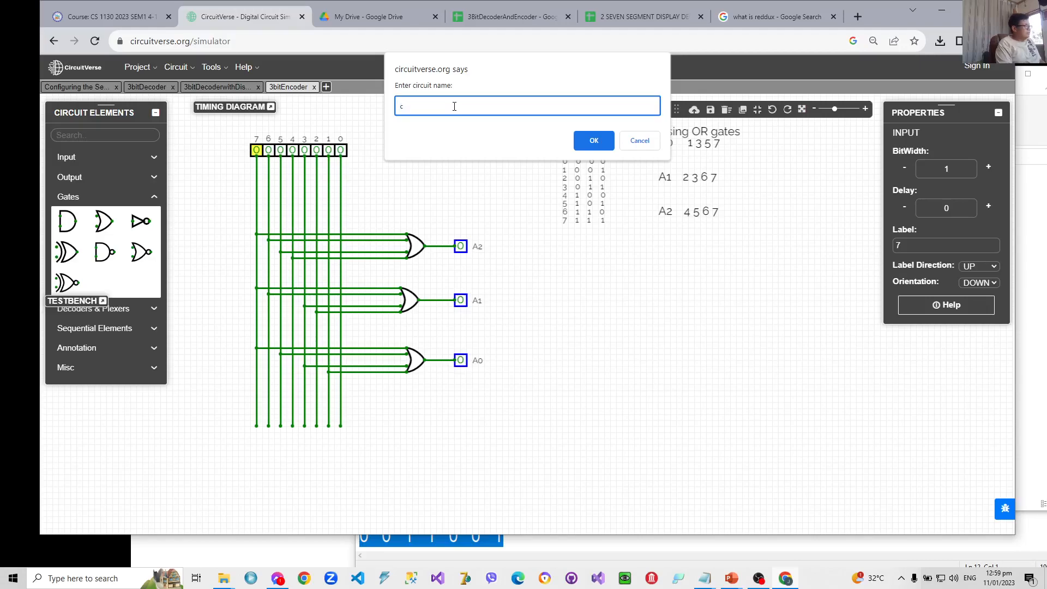
key("Escape")
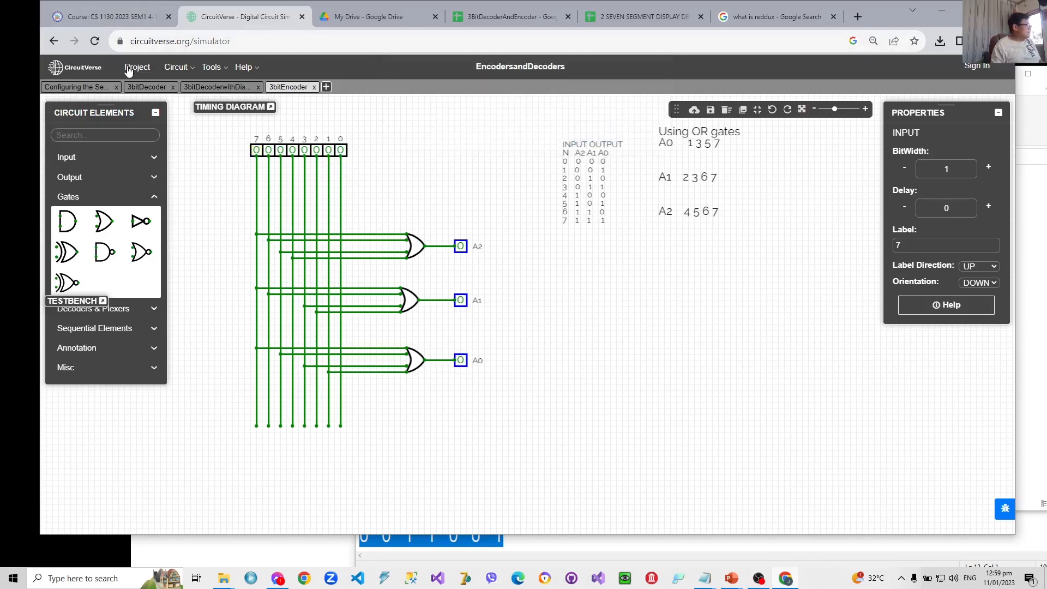
- Export the project as a file named EncodersandDecodersV4.cv
mouse_move(132, 70)
left_click(132, 155)
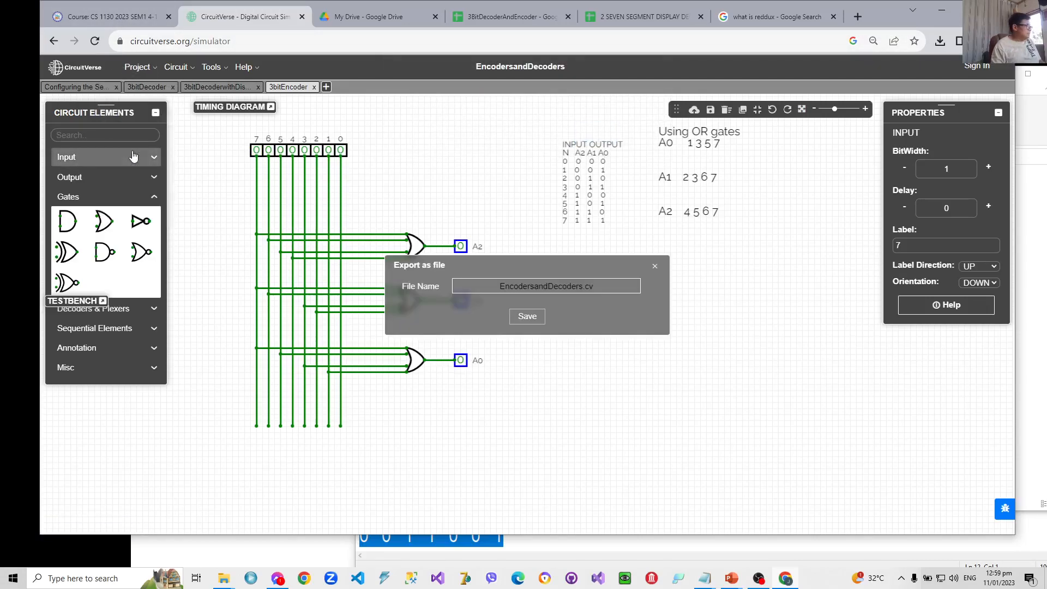
left_click(582, 287)
type("V4")
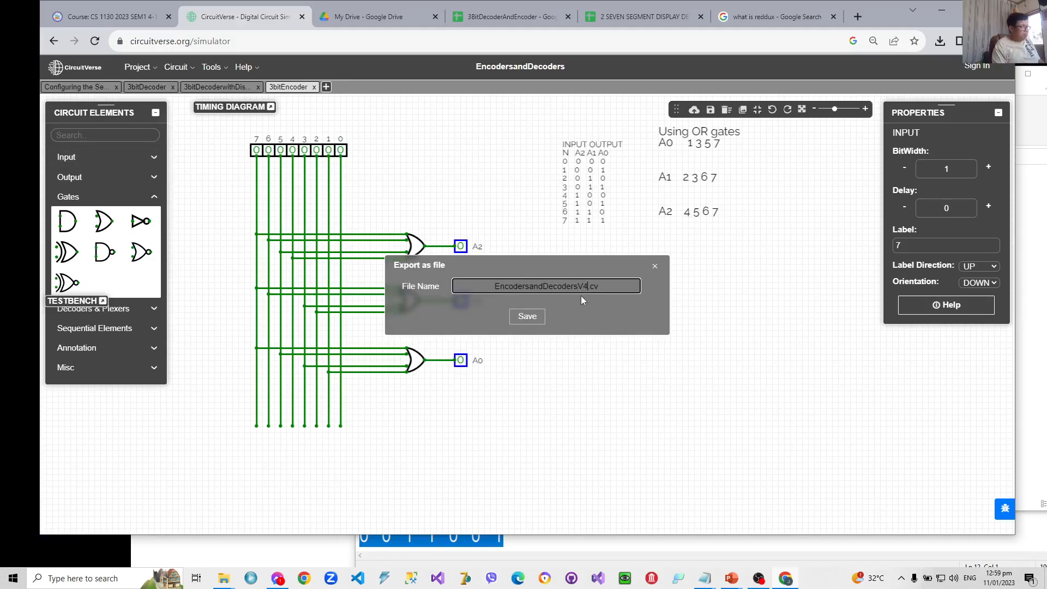
left_click(533, 318)
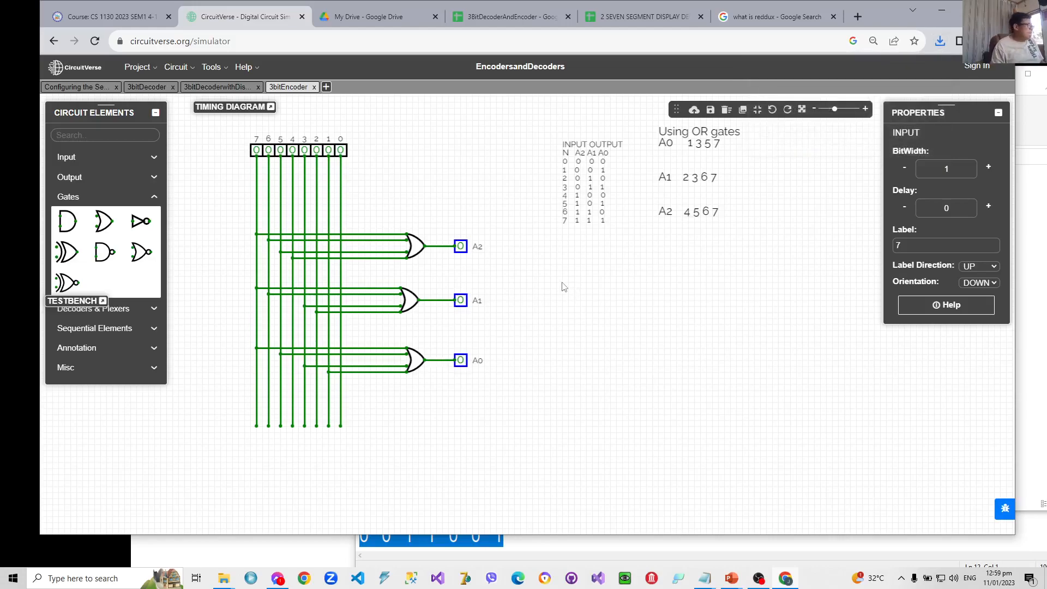
- Create a new circuit in the project named Complete Circcuit
left_click(326, 88)
type("c")
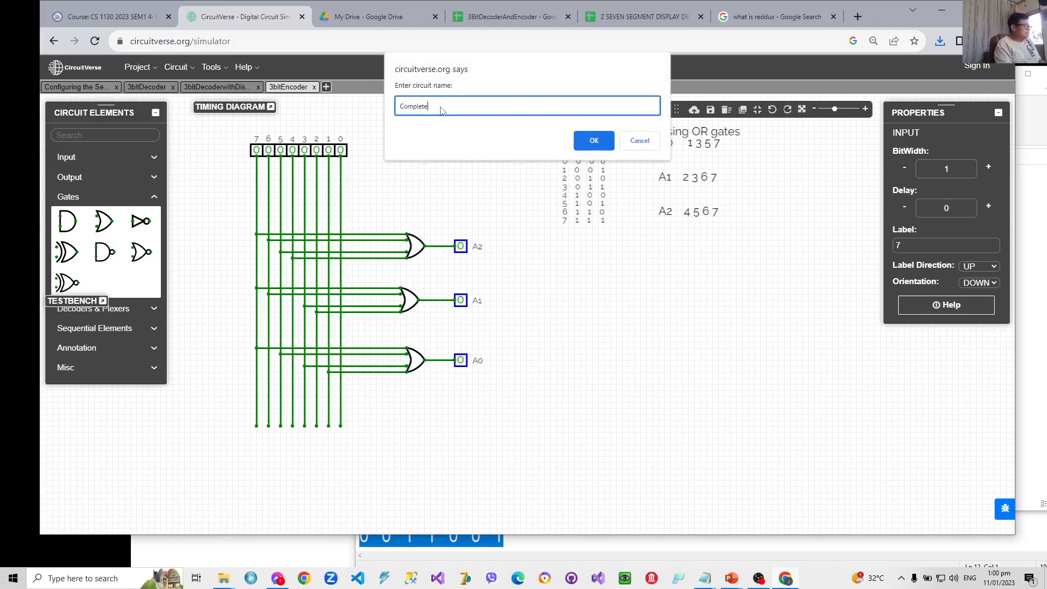
type("omplete Circcuit")
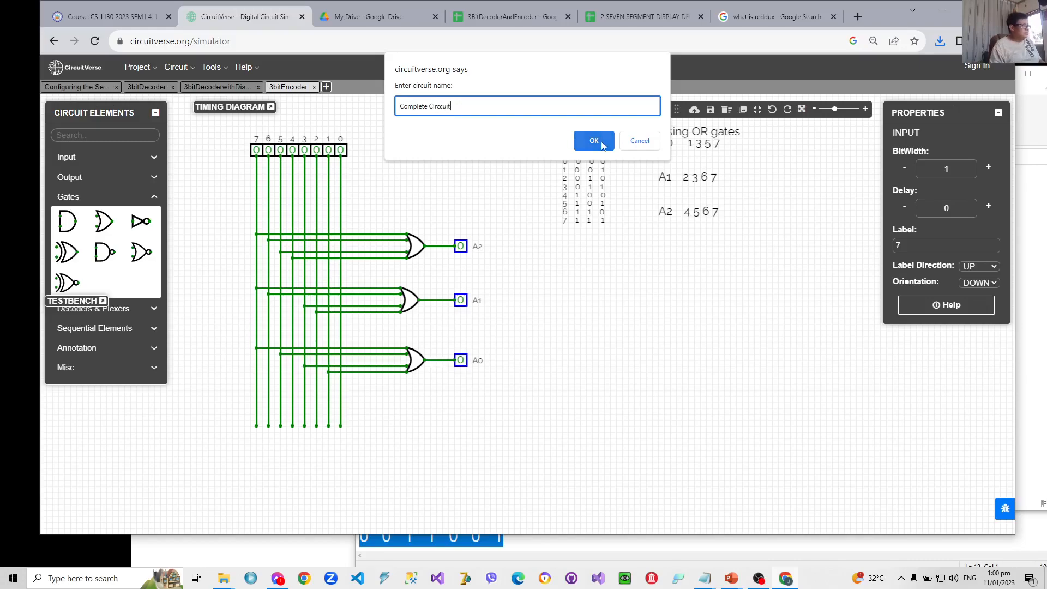
left_click(597, 141)
- Select all eight inputs, 7 to 0, in the 3bitEncoder circuit and copy them
left_click(294, 87)
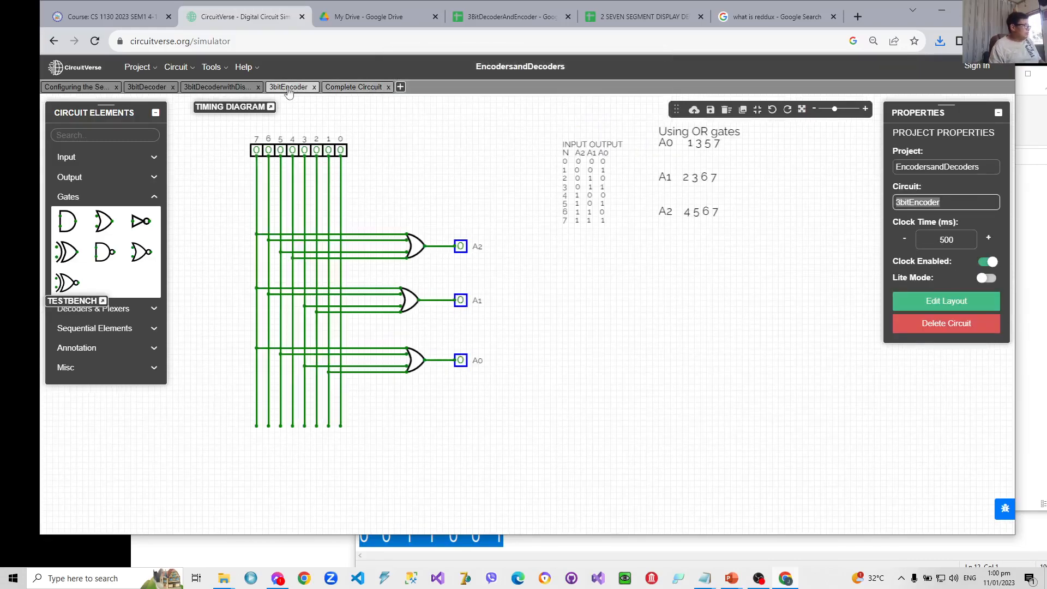
left_click(254, 152)
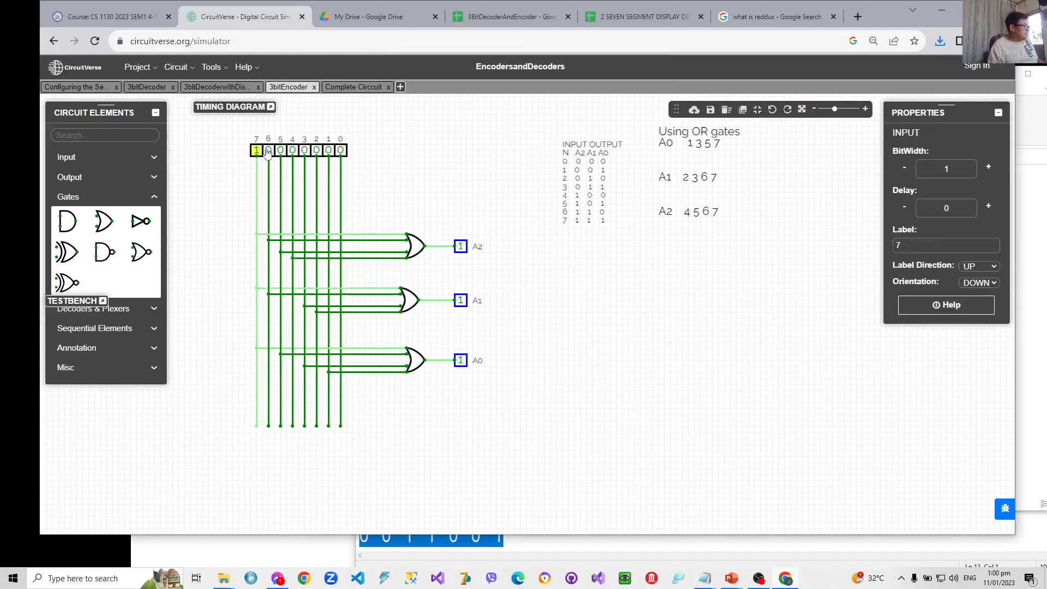
left_click(269, 151)
left_click(281, 151)
left_click(292, 151)
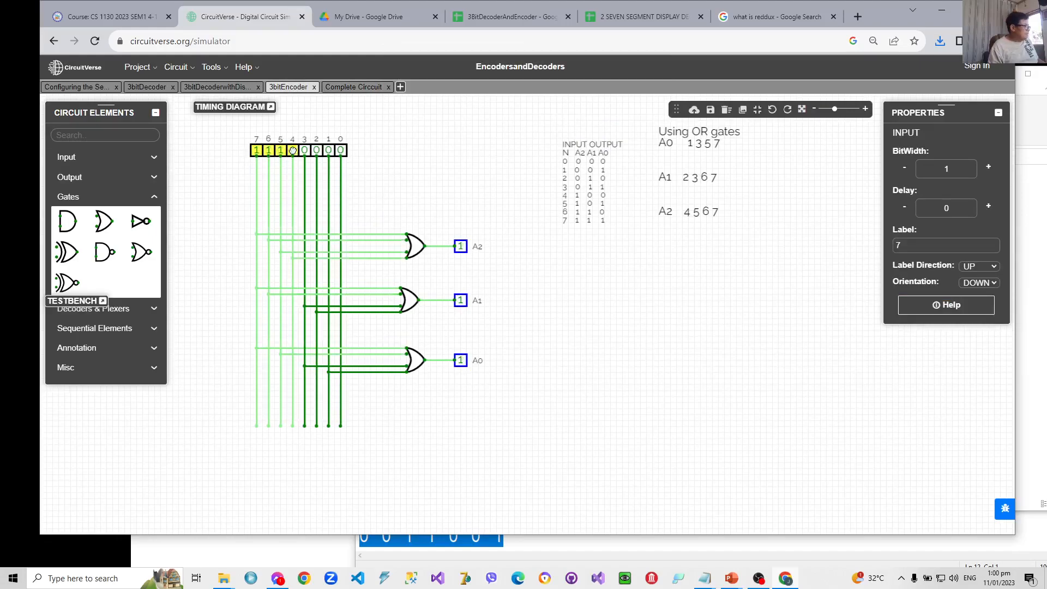
left_click(304, 151)
left_click(316, 151)
left_click(329, 151)
left_click(341, 152)
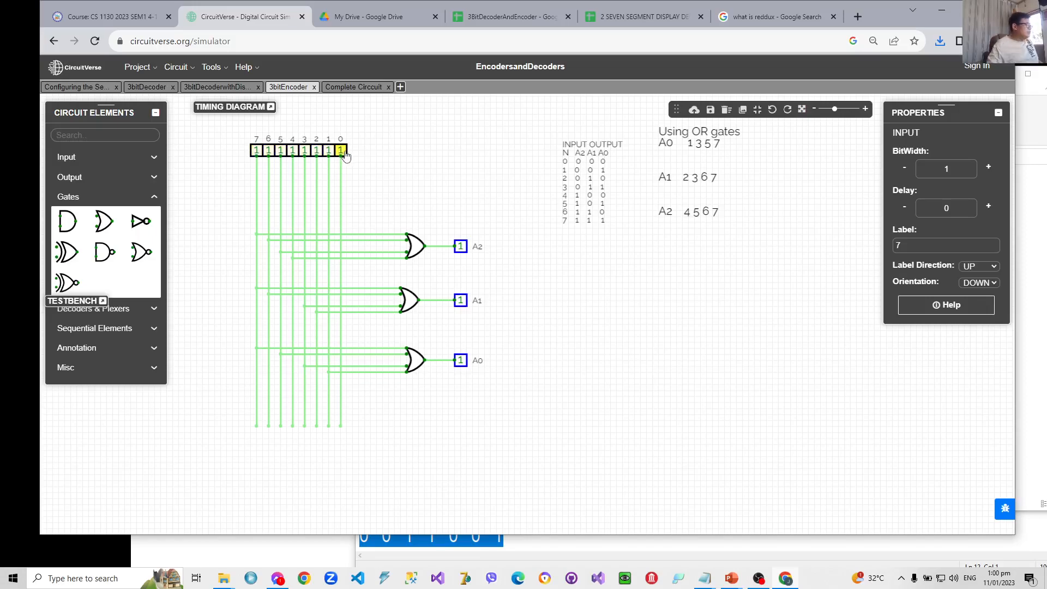
- Paste the copied row of inputs 7 to 0 into the Complete Circcuit circuit
left_click(353, 87)
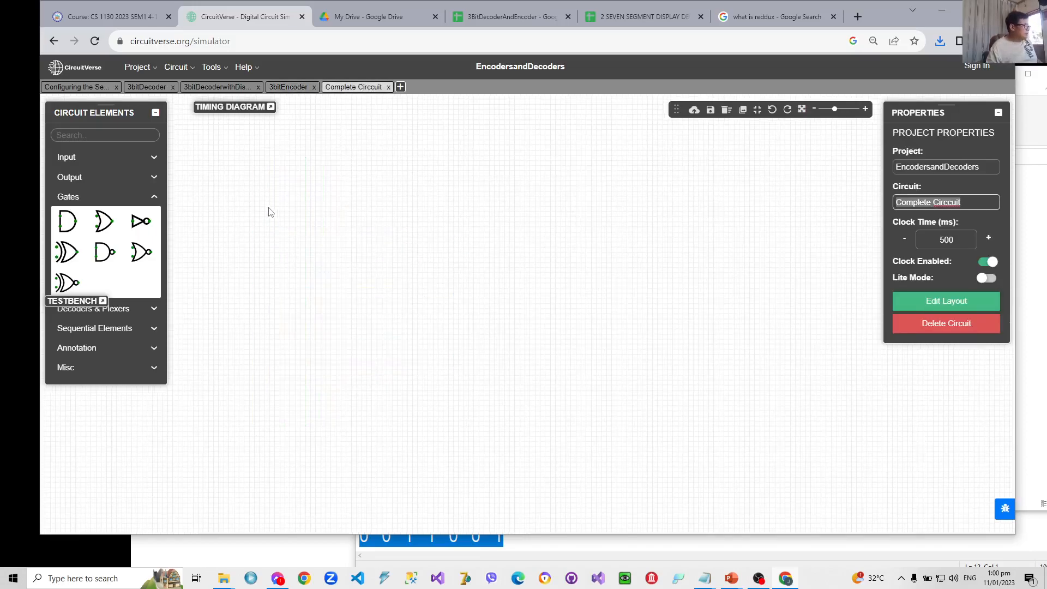
left_click(260, 199)
key("ctrl+v")
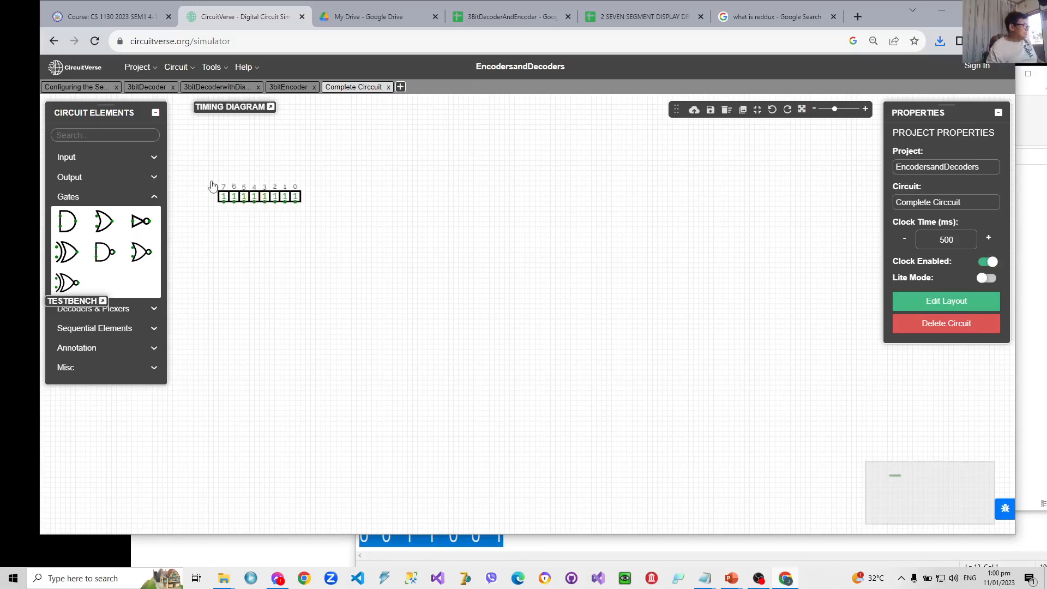
left_click_drag(209, 186, 305, 186)
scroll(307, 187, "up", 2)
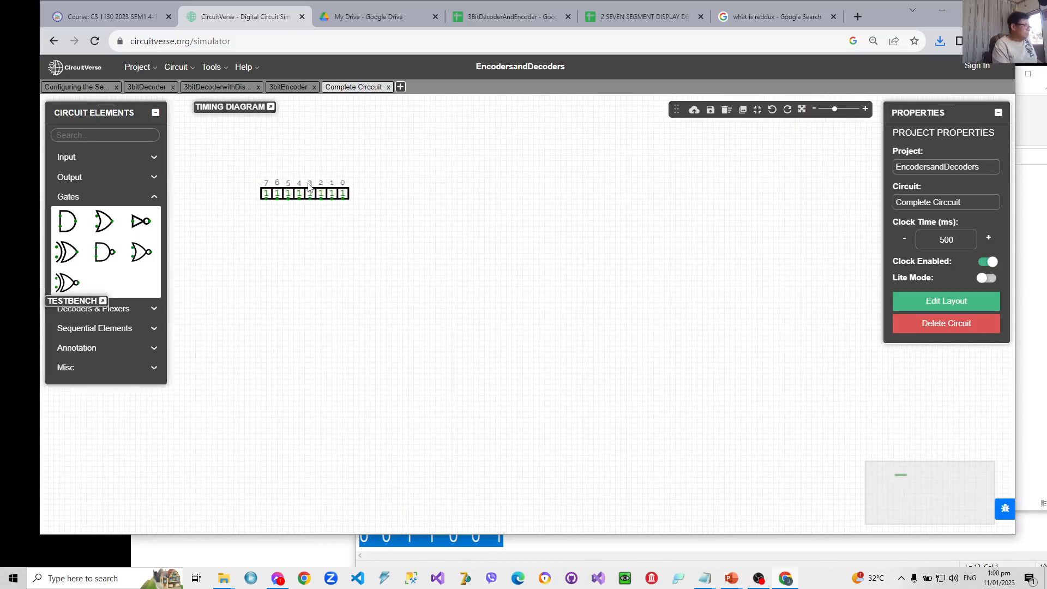
scroll(309, 187, "up", 3)
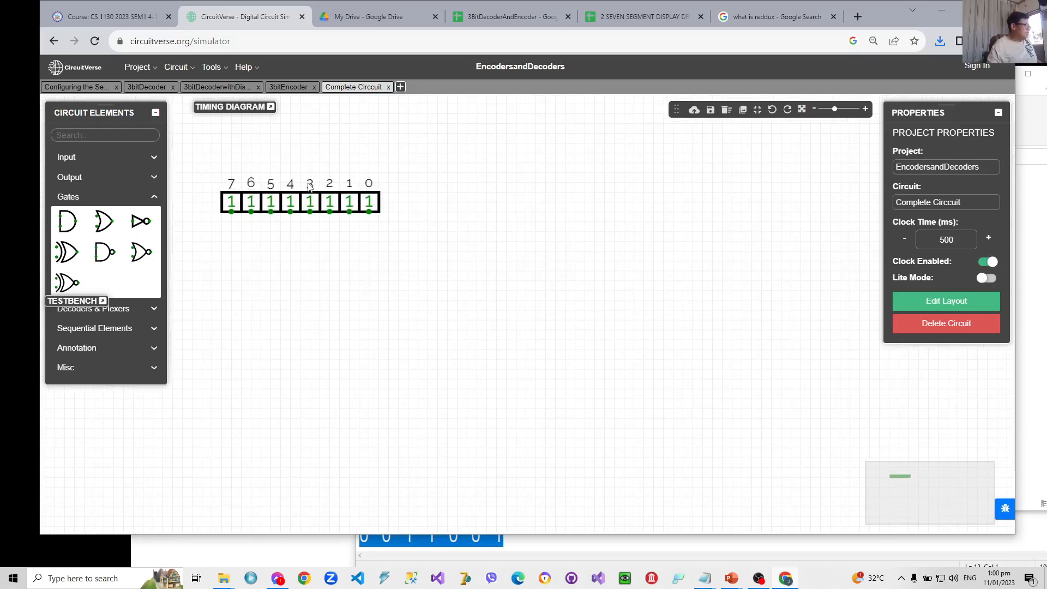
- Set all eight pasted inputs, 0 to 7, to the value 0
left_click(368, 205)
left_click(349, 205)
left_click(329, 206)
left_click(311, 207)
left_click(290, 206)
left_click(271, 206)
left_click(251, 205)
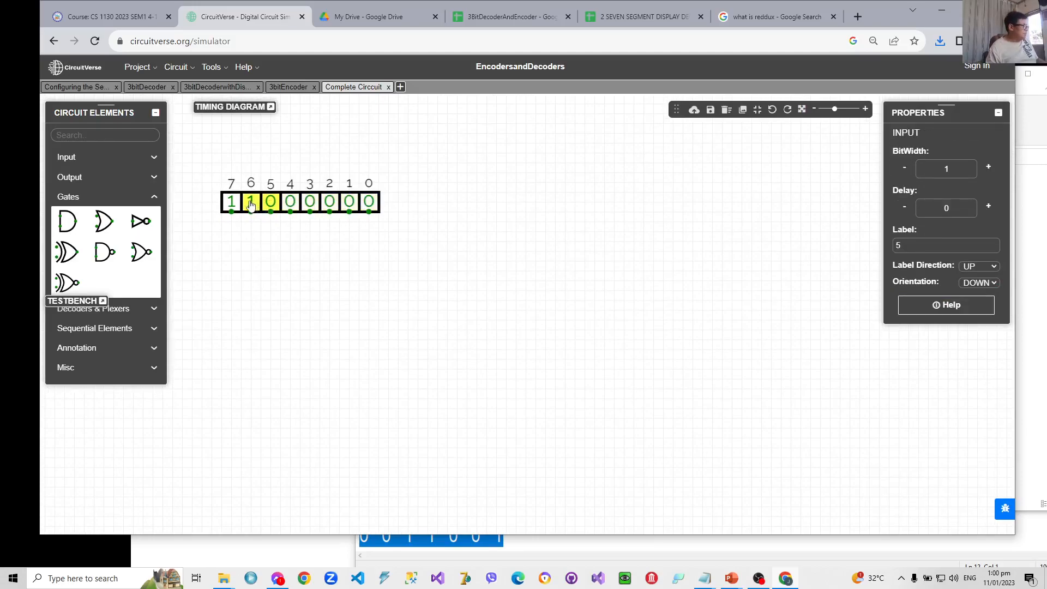
left_click(231, 203)
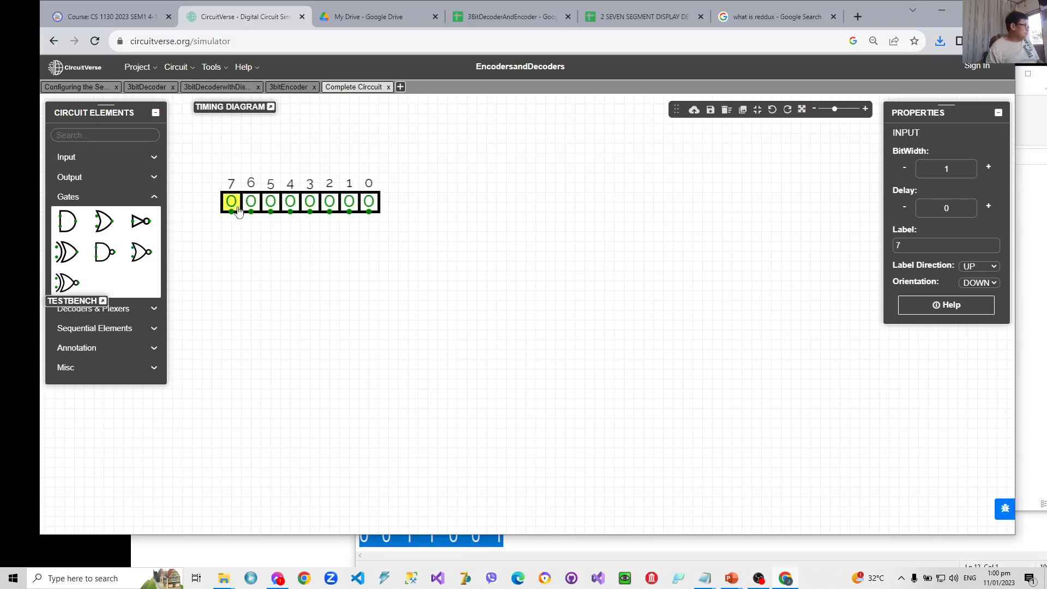
- Add a seven-segment display to the circuit, well to the right of the row of inputs
left_click(73, 178)
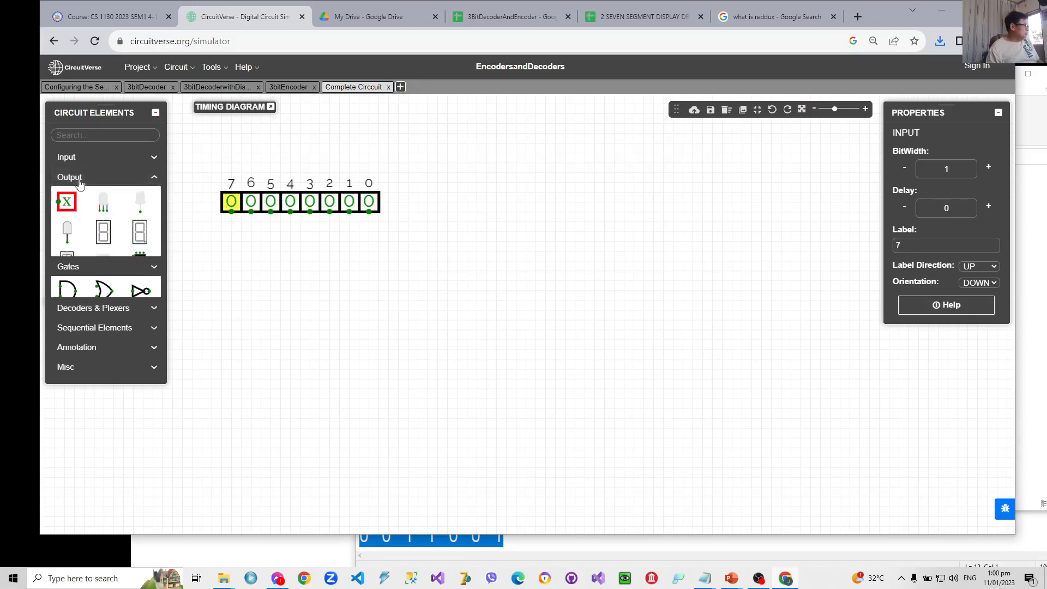
left_click(139, 232)
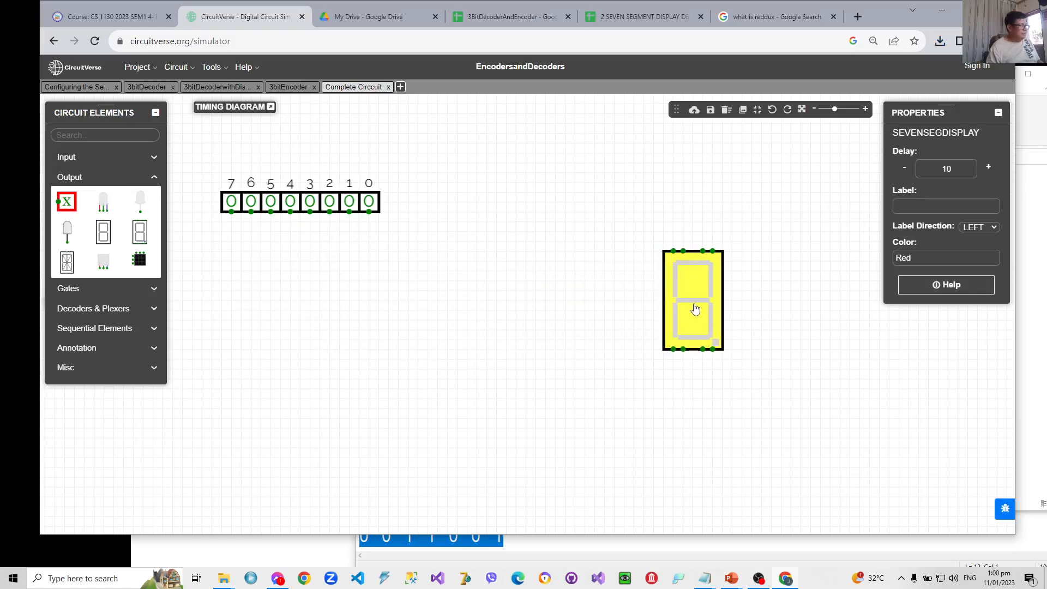
left_click(696, 309)
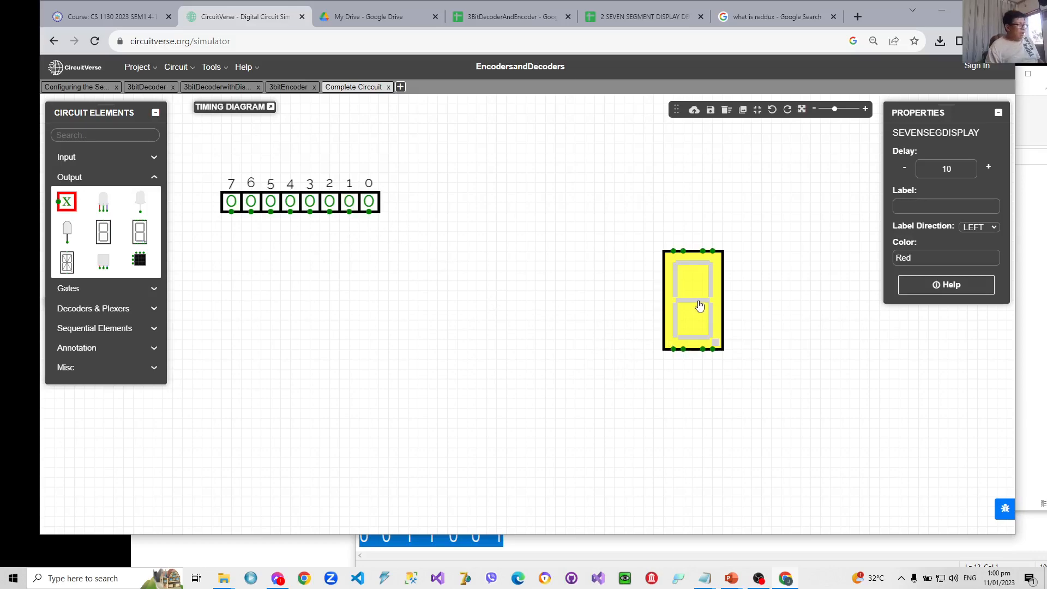
left_click_drag(697, 305, 755, 304)
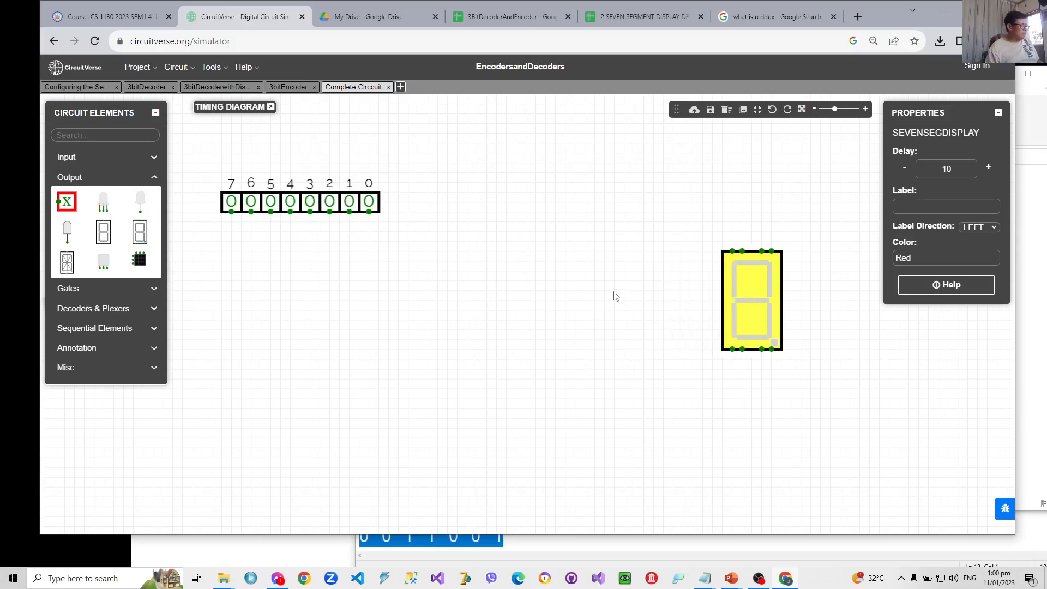
- Insert the 3bitDecoder subcircuit and place it just left of the seven-segment display
right_click(598, 283)
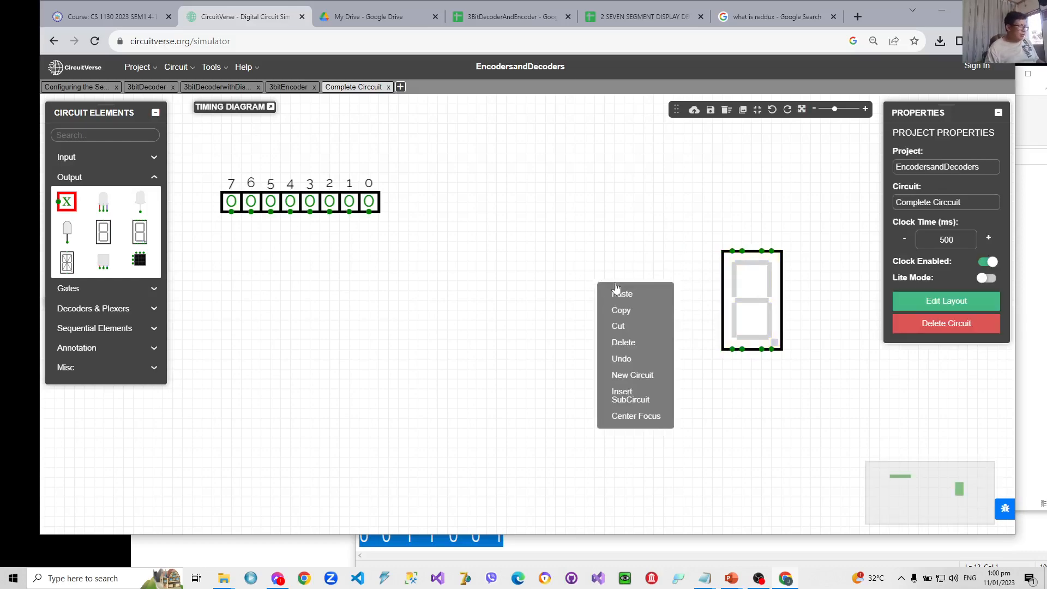
left_click(627, 394)
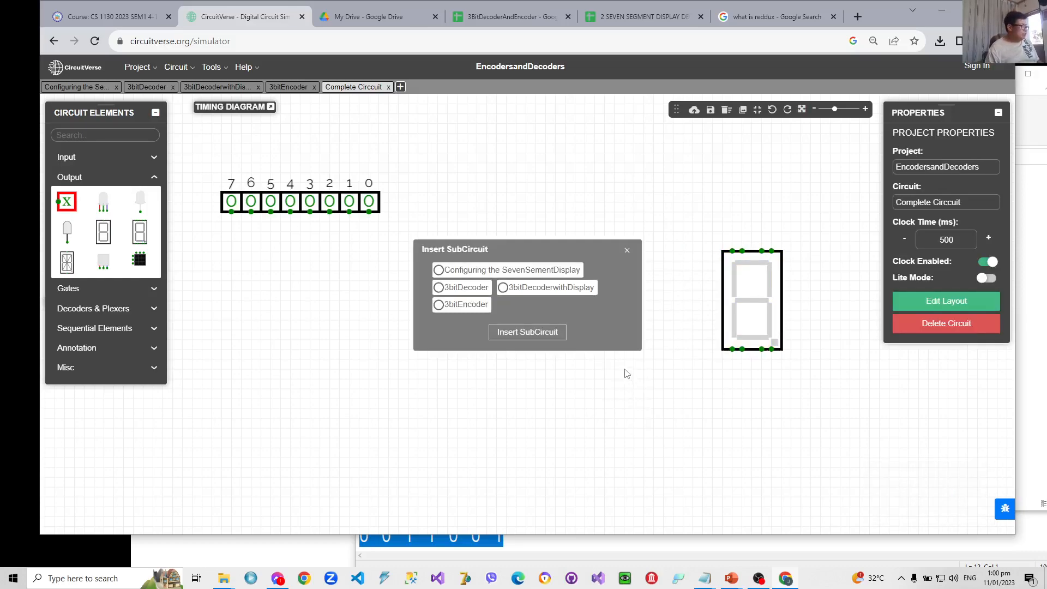
left_click(450, 295)
left_click(507, 332)
left_click_drag(600, 376, 603, 316)
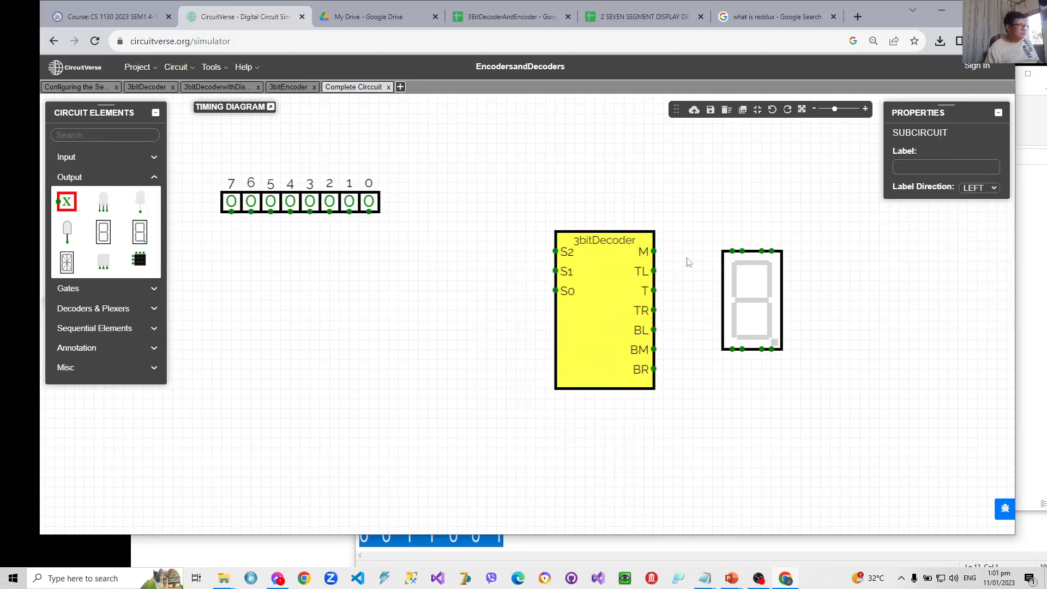
- Wire decoder outputs M and TL over the display to its first and second upper pins, counted from the left
mouse_move(654, 251)
left_mouse_down()
mouse_move(658, 165)
mouse_move(672, 167)
mouse_move(663, 153)
mouse_move(723, 153)
left_mouse_up()
left_click_drag(727, 153, 724, 154)
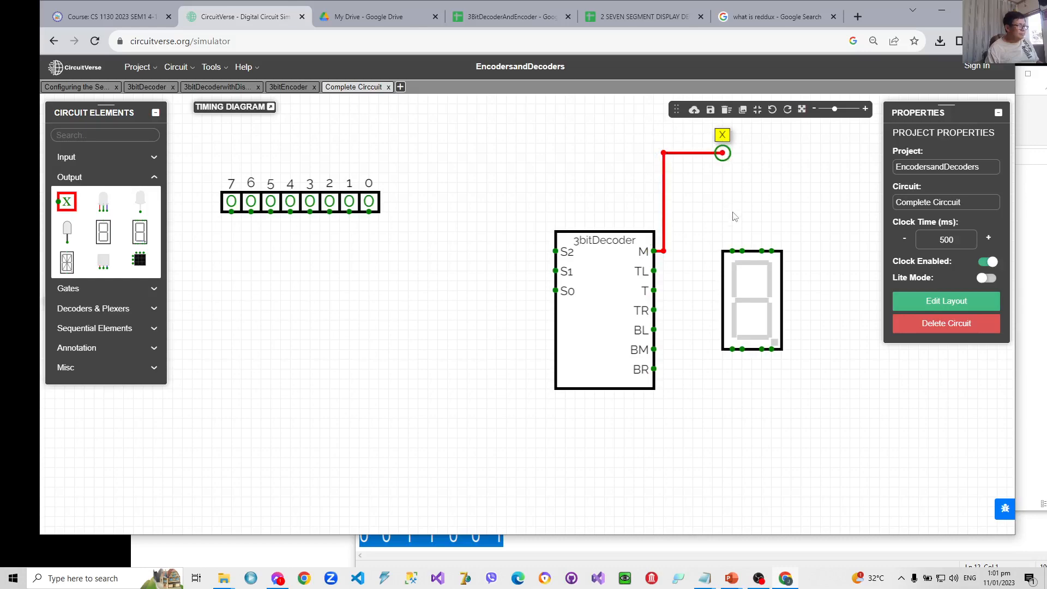
left_click_drag(734, 252, 726, 154)
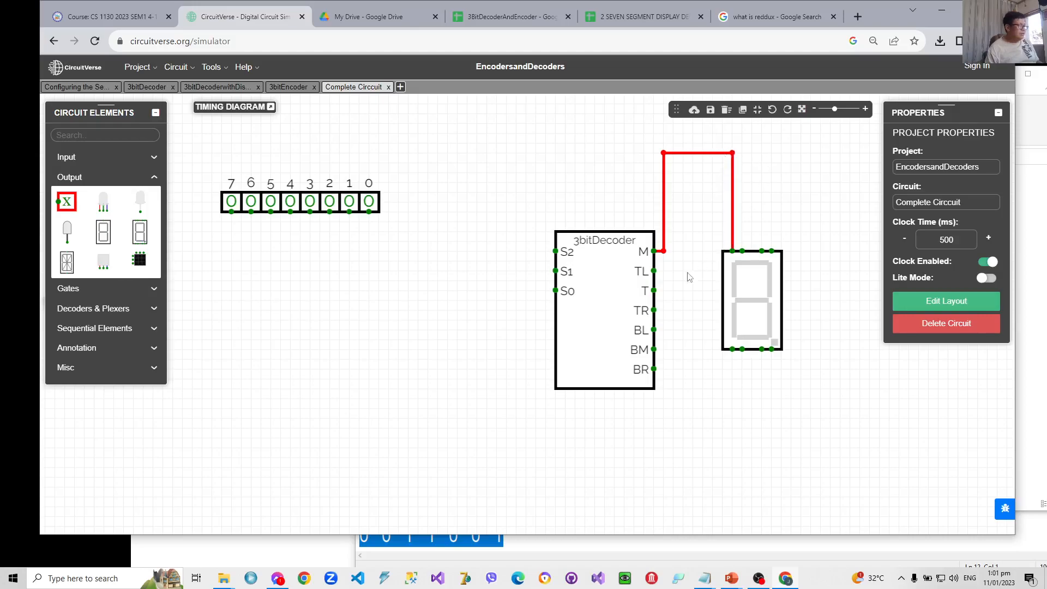
left_click_drag(656, 275, 742, 172)
left_click_drag(742, 251, 742, 172)
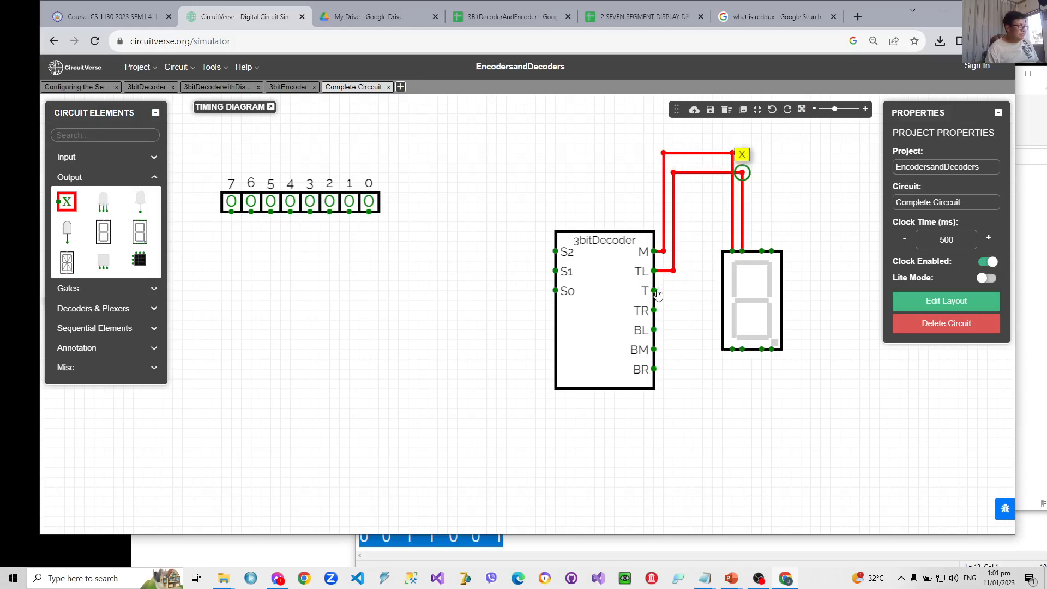
- Wire decoder outputs T and TR over the display to its third and fourth upper pins
left_click_drag(655, 291, 751, 190)
right_click(751, 189)
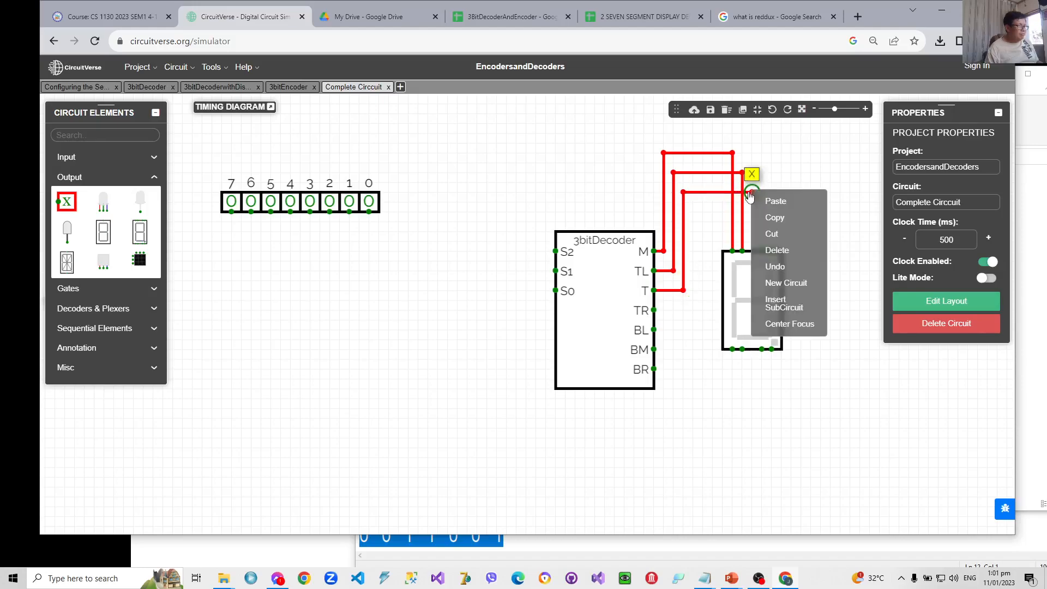
left_click(799, 187)
mouse_move(764, 253)
left_mouse_down()
mouse_move(761, 192)
mouse_move(752, 191)
mouse_move(762, 192)
left_mouse_up()
left_click_drag(654, 310, 772, 212)
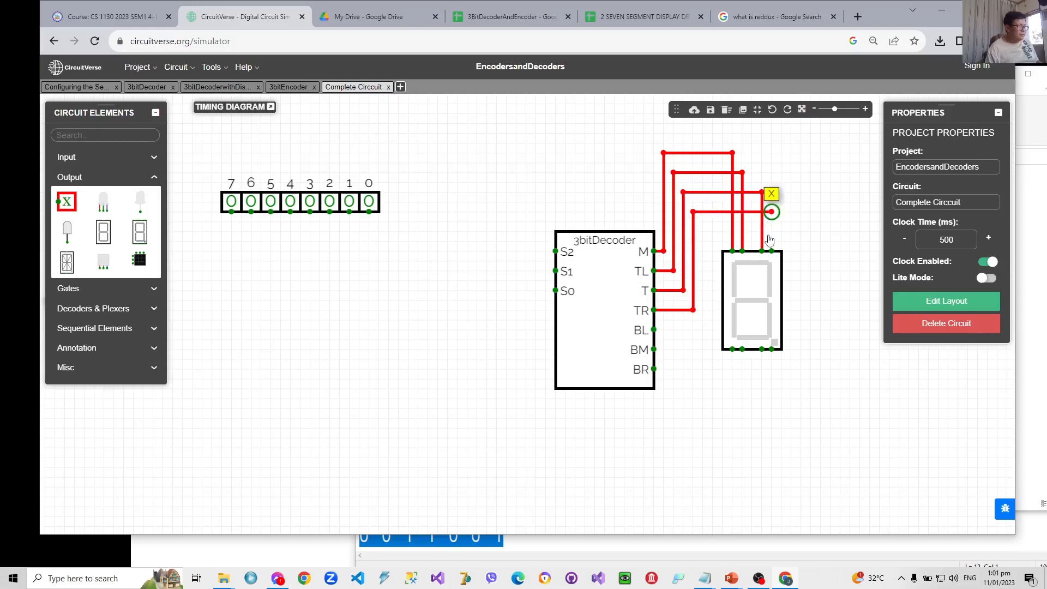
left_click_drag(771, 252, 772, 212)
- Wire decoder outputs BR, BM and BL to the display's third, second and first lower pins respectively
left_click_drag(665, 370, 761, 438)
left_click_drag(763, 351, 762, 438)
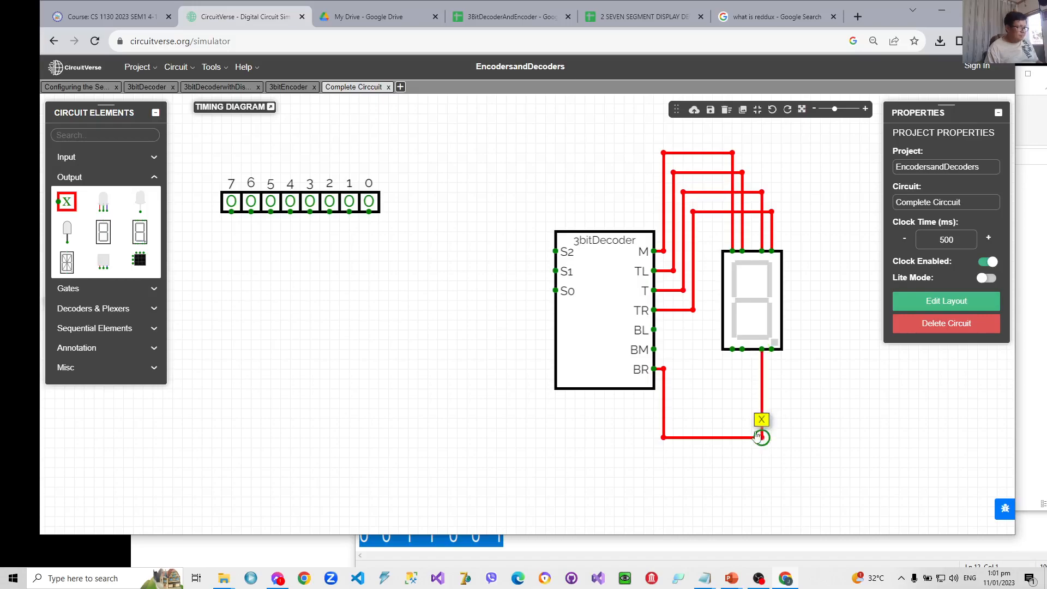
left_click_drag(670, 349, 741, 350)
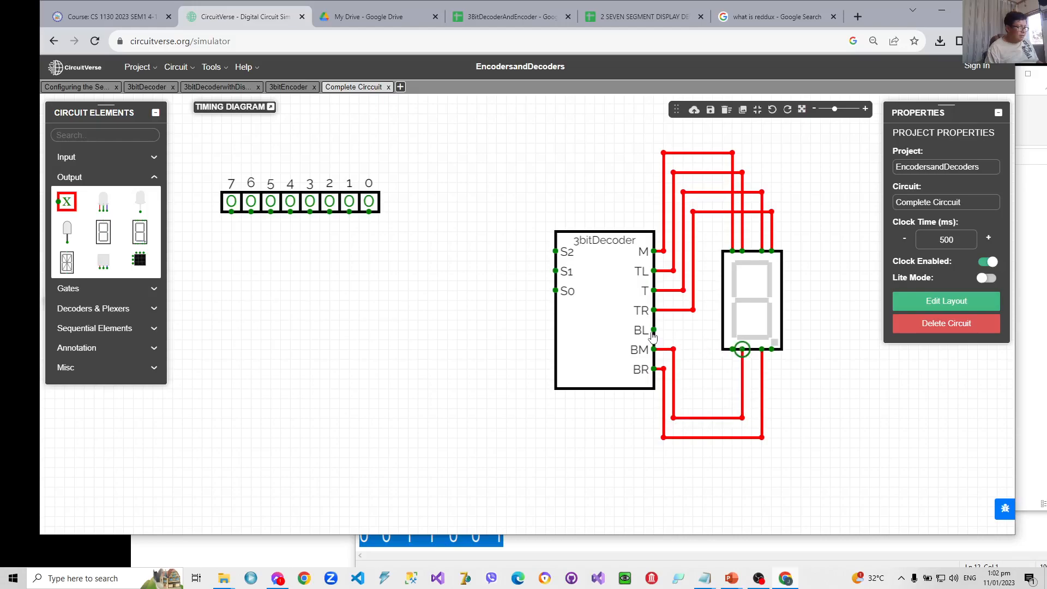
mouse_move(654, 329)
left_mouse_down()
mouse_move(693, 330)
mouse_move(696, 405)
mouse_move(733, 398)
mouse_move(733, 349)
left_mouse_up()
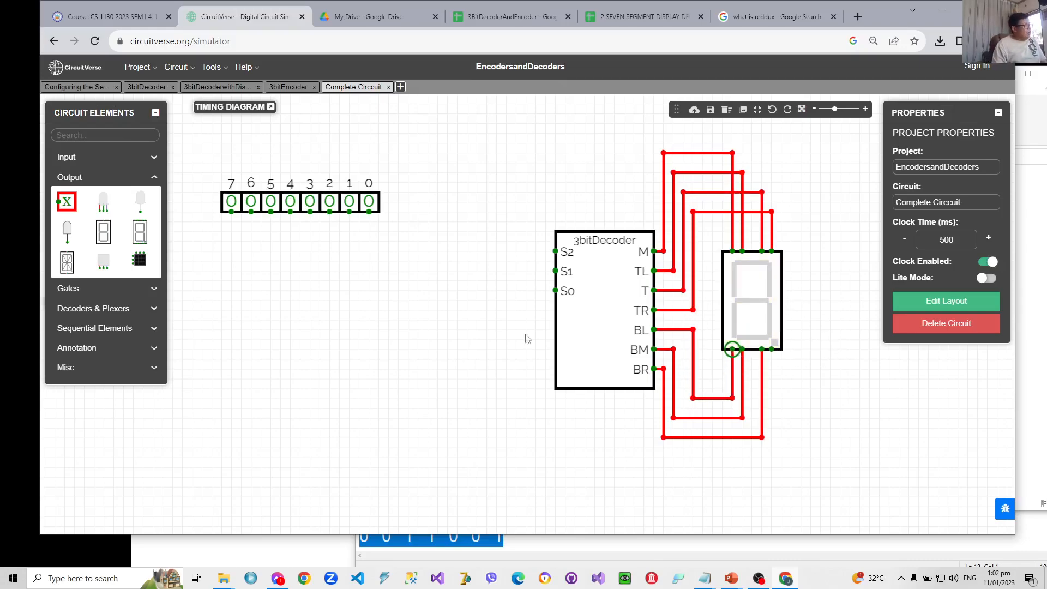
- Insert the 3bitEncoder subcircuit and place it left of the 3bitDecoder, level with its upper edge
right_click(327, 288)
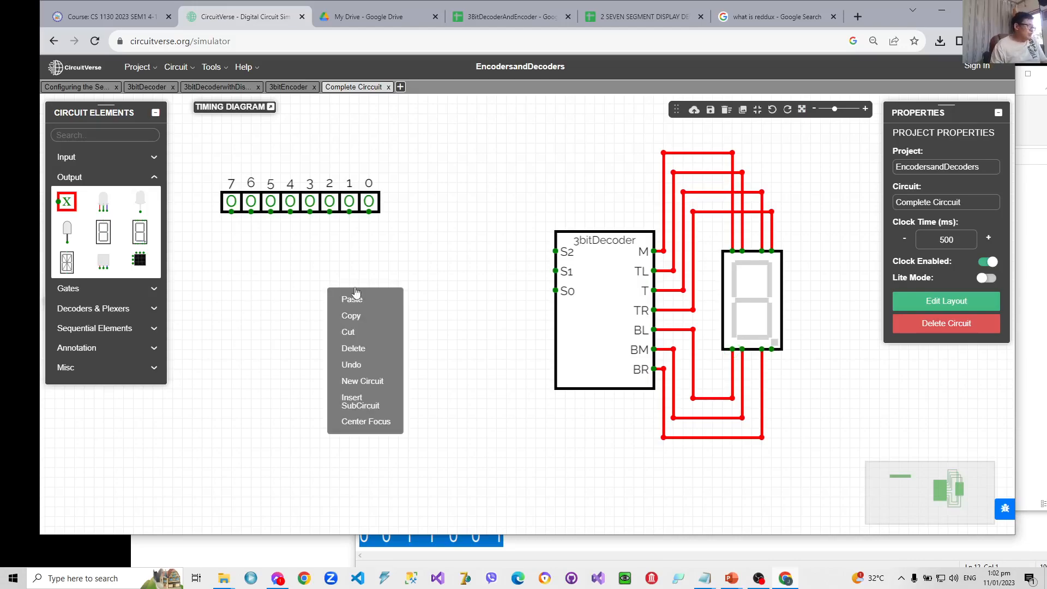
right_click(438, 289)
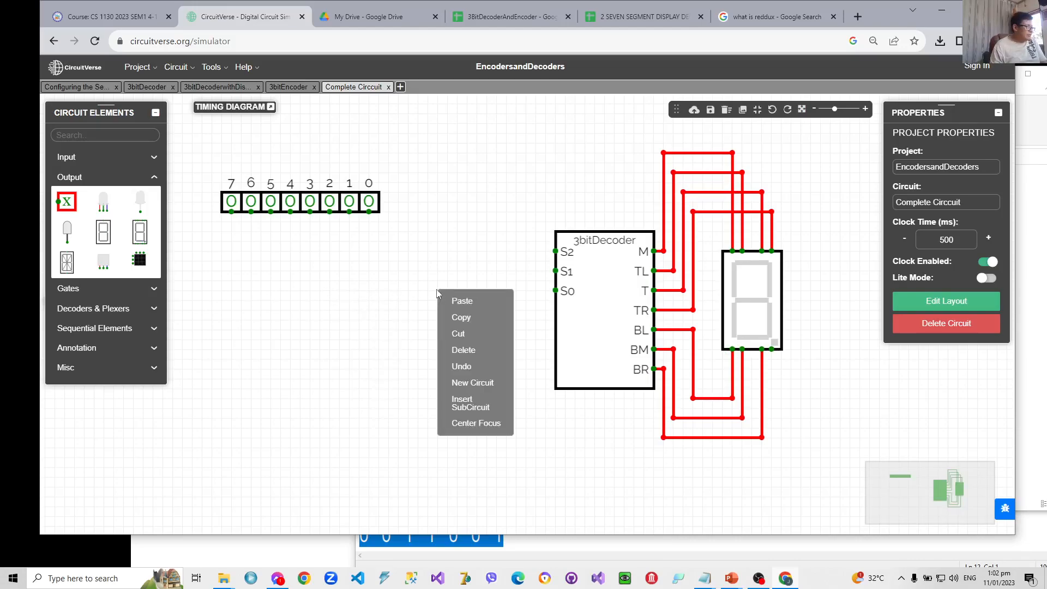
left_click(468, 403)
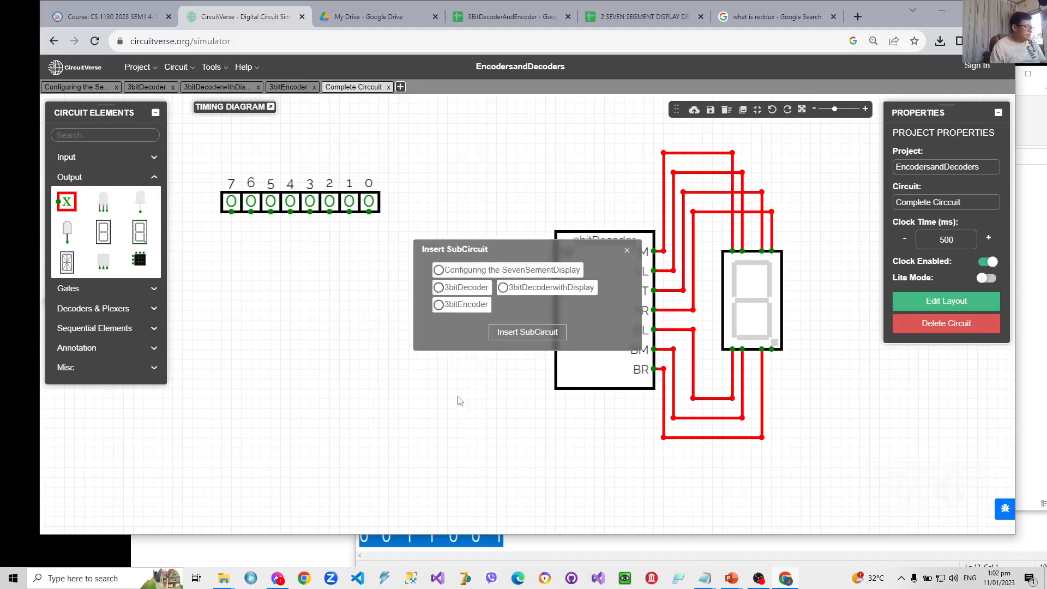
left_click(439, 304)
left_click(518, 335)
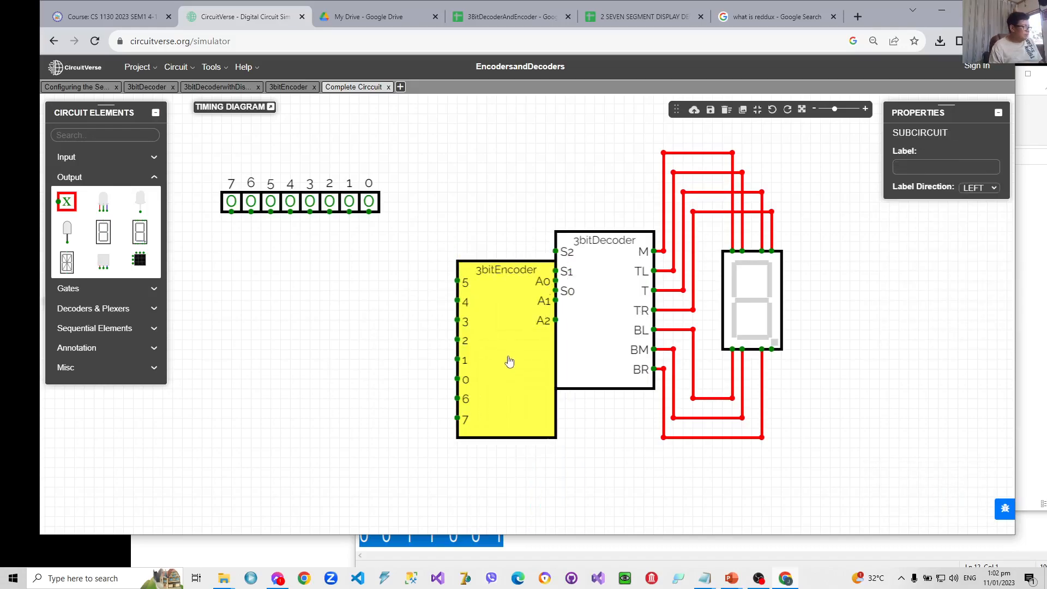
left_click_drag(501, 357, 433, 319)
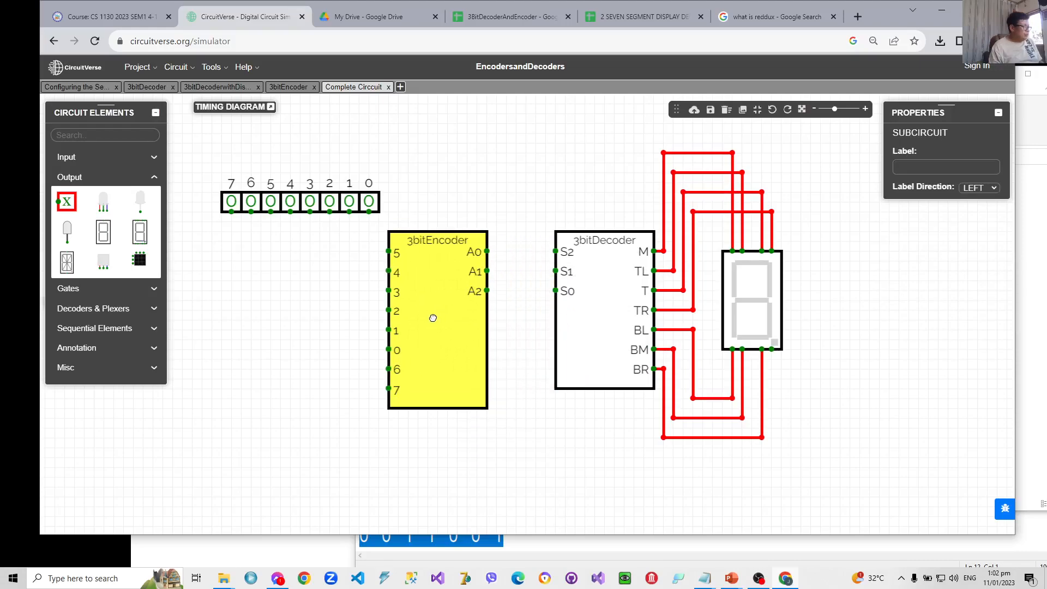
- Wire encoder outputs A0, A1 and A2 to decoder inputs S0, S1 and S2 respectively
left_click(489, 251)
mouse_move(488, 249)
left_mouse_down()
mouse_move(499, 250)
mouse_move(497, 342)
mouse_move(497, 329)
mouse_move(543, 332)
mouse_move(545, 291)
mouse_move(556, 290)
left_mouse_up()
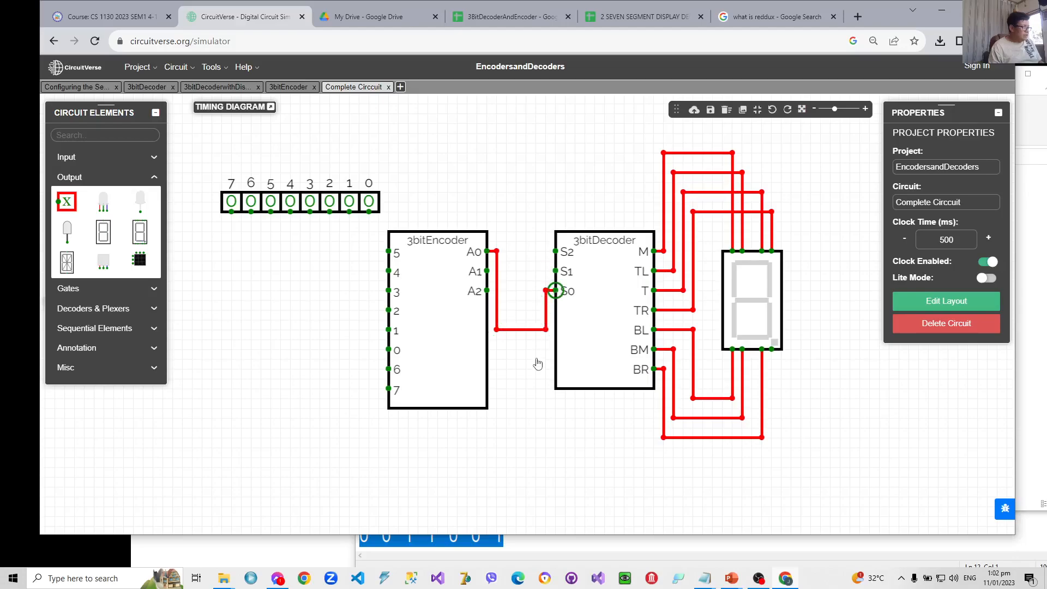
left_click_drag(487, 271, 555, 271)
left_click_drag(487, 290, 556, 251)
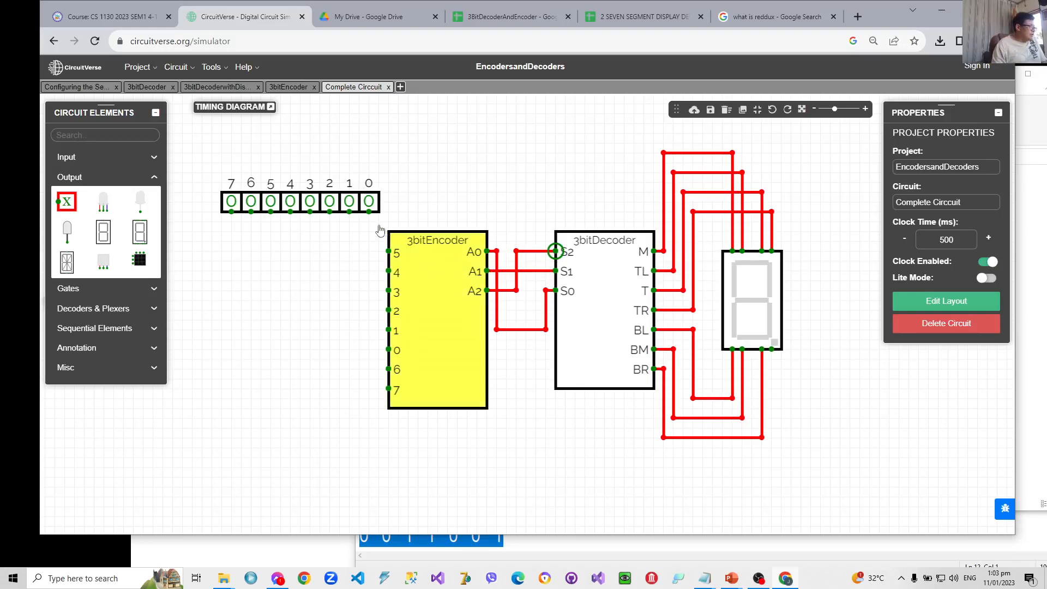
- Wire input 0 to the encoder's pin 0 and test it by switching the input to 1 and back to 0
left_click_drag(370, 215, 369, 349)
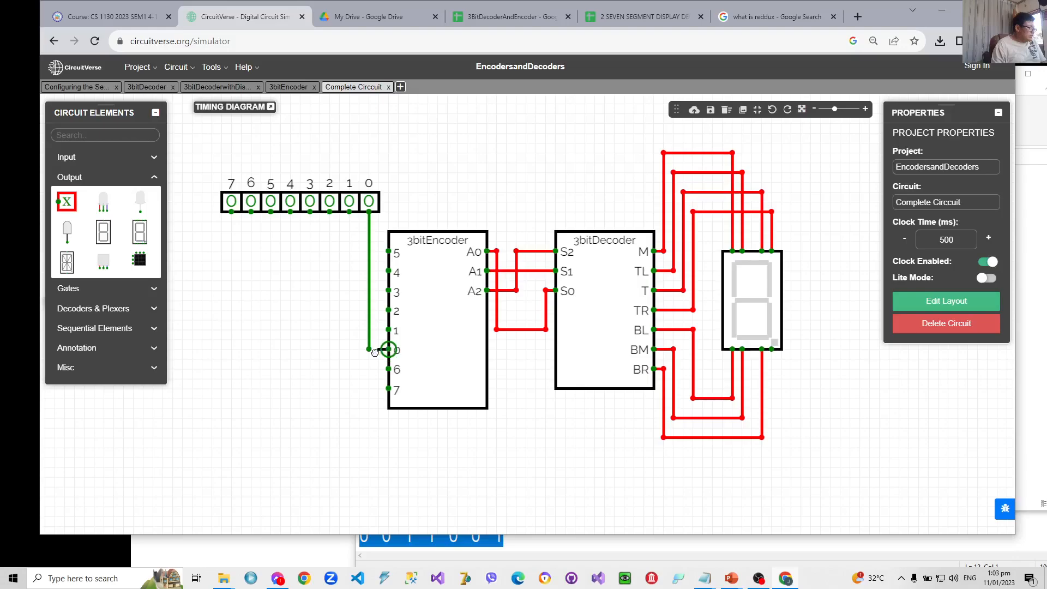
left_click(369, 203)
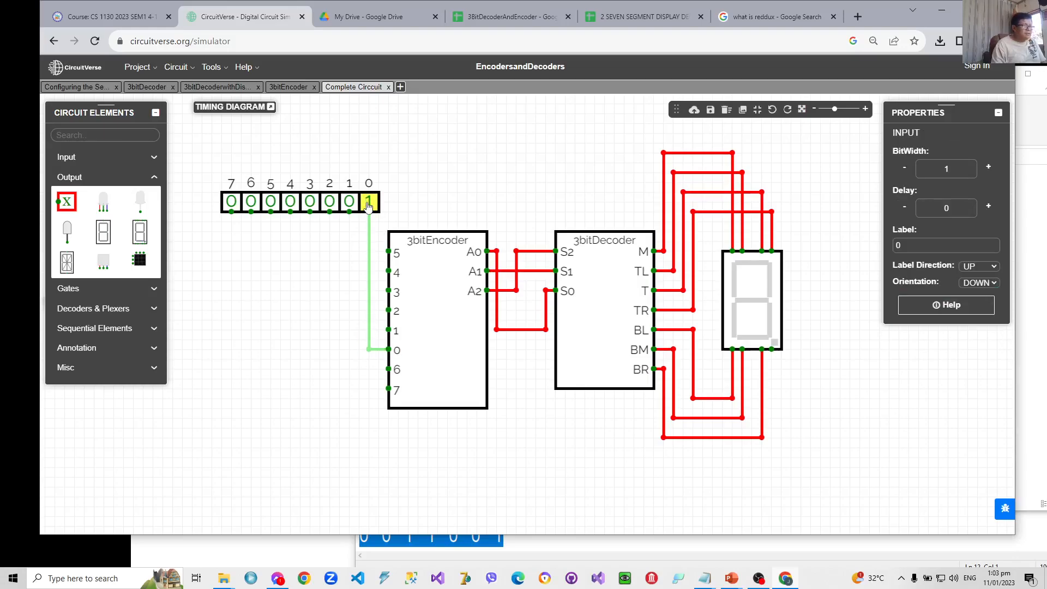
left_click(369, 203)
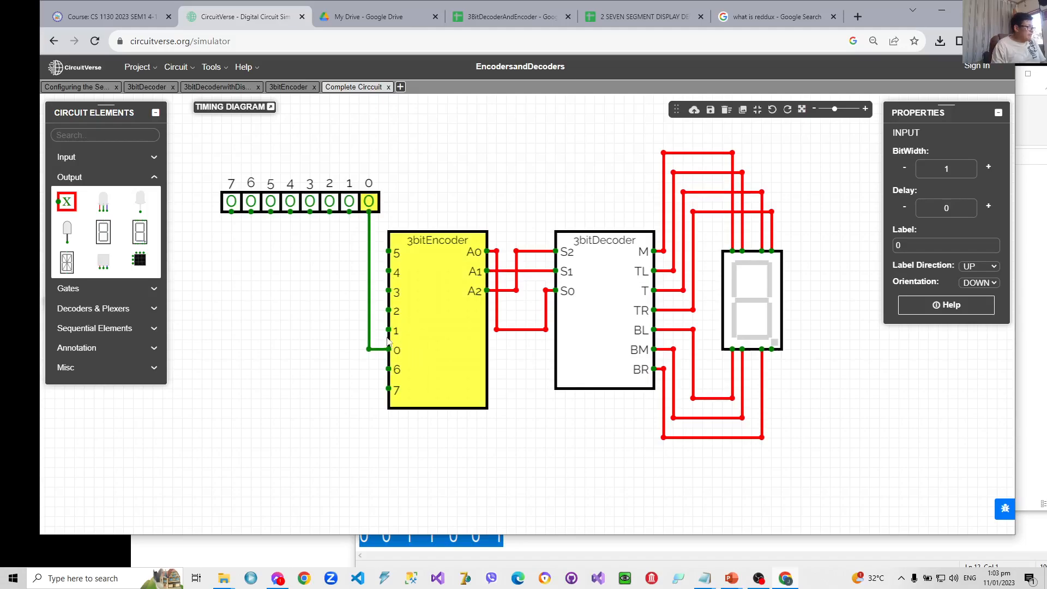
- Wire inputs 1, 2, 3 and 4 to the encoder pins with the same numbers
left_click_drag(389, 330, 349, 330)
left_click_drag(349, 211, 329, 310)
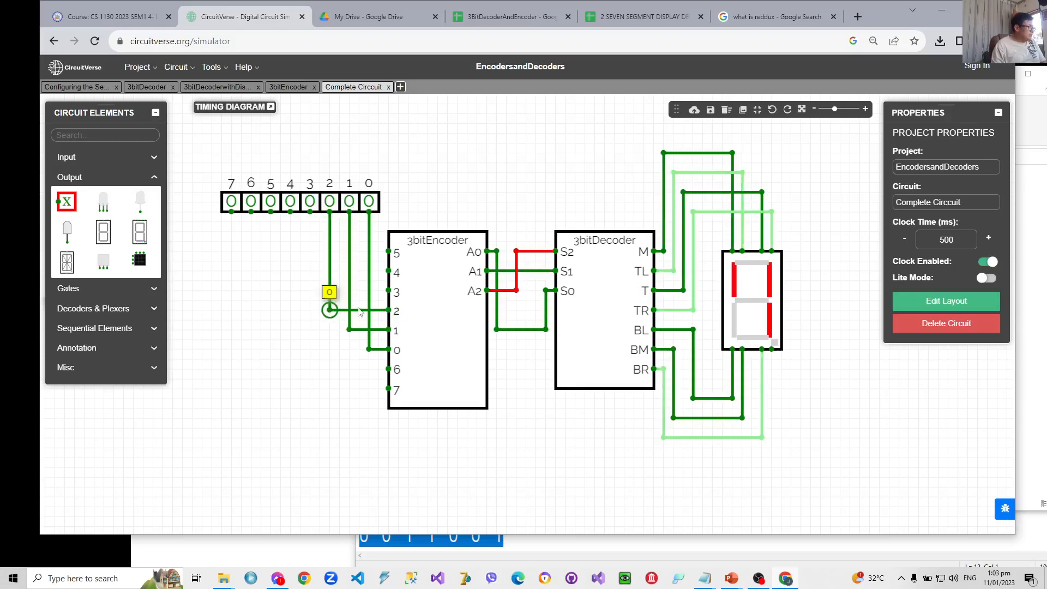
left_click_drag(388, 290, 309, 290)
left_click_drag(310, 212, 310, 291)
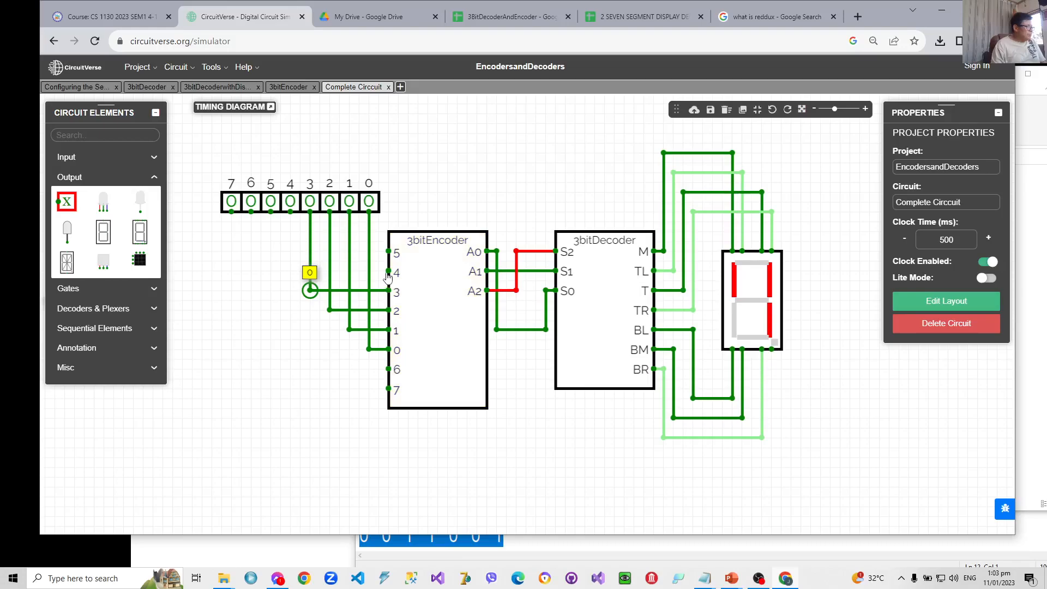
left_click_drag(389, 271, 290, 271)
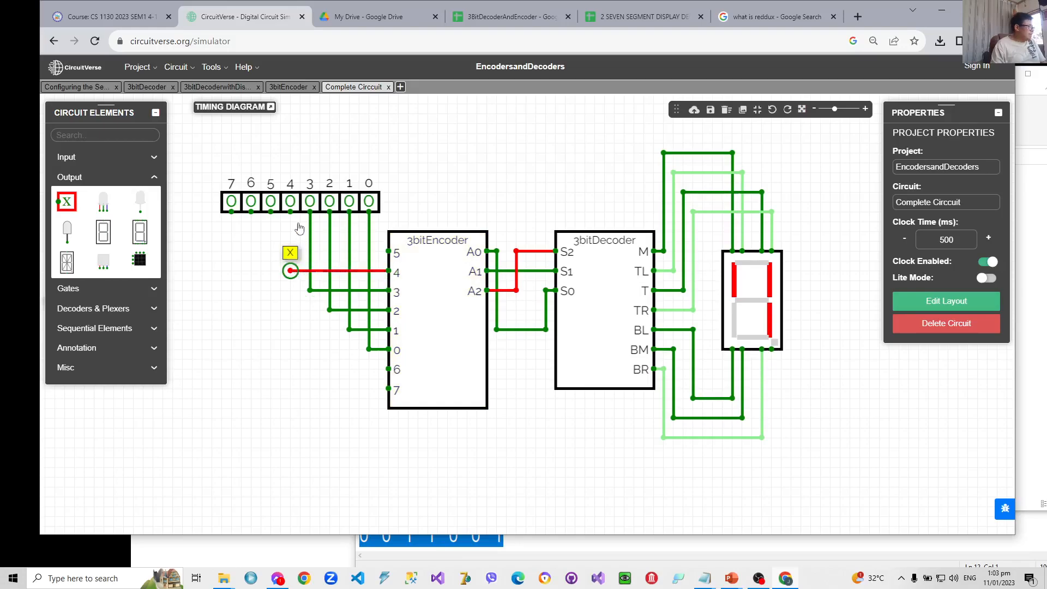
left_click_drag(290, 213, 290, 271)
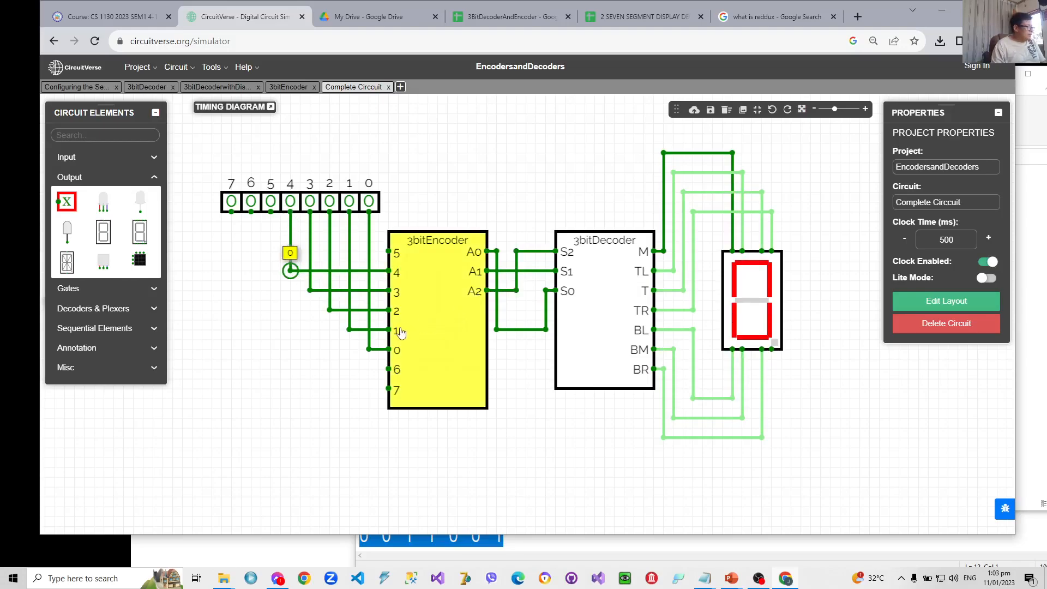
- Wire inputs 5, 6 and 7 to the matching encoder pins, routing 6 and 7 below the other wires
left_click_drag(389, 251, 270, 251)
left_click_drag(271, 213, 271, 252)
left_click_drag(388, 370, 250, 368)
left_click_drag(251, 212, 250, 369)
left_click_drag(389, 390, 231, 389)
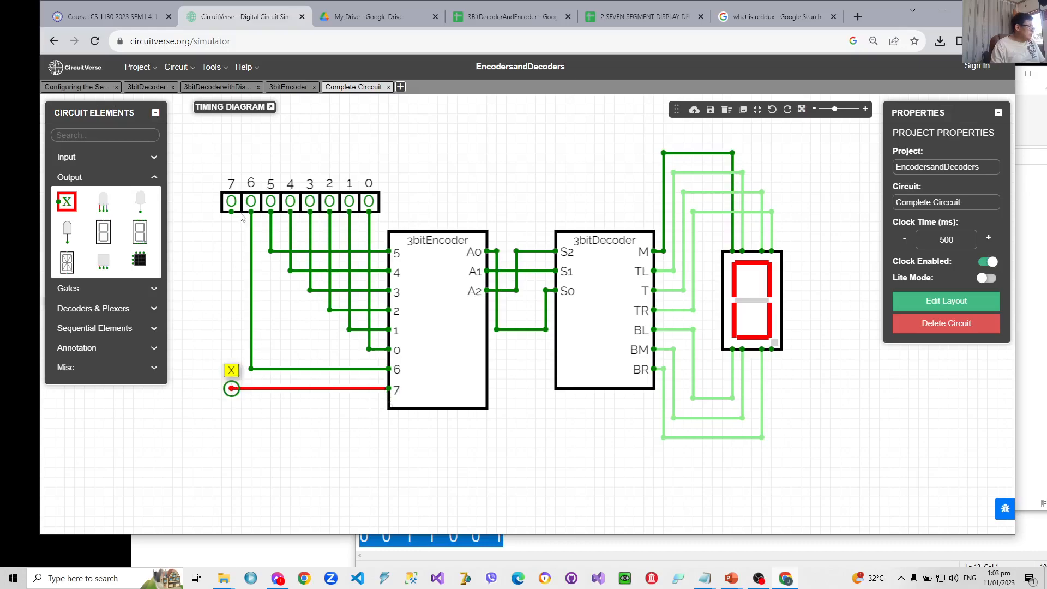
left_click_drag(231, 214, 232, 388)
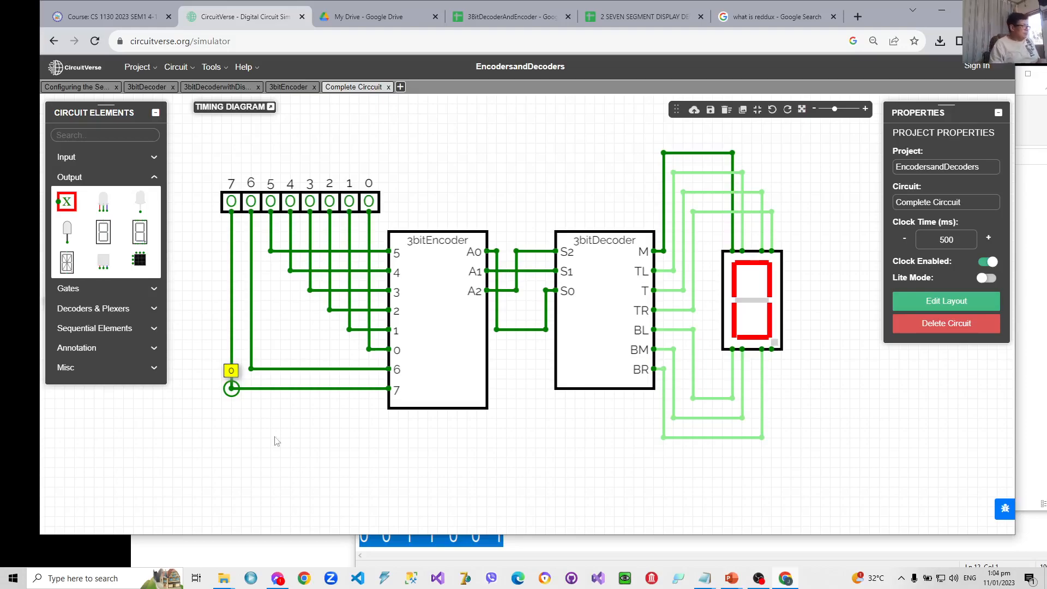
- Test the complete circuit by switching each input from 0 to 7 on and off in turn while checking the displayed digit
left_click(369, 202)
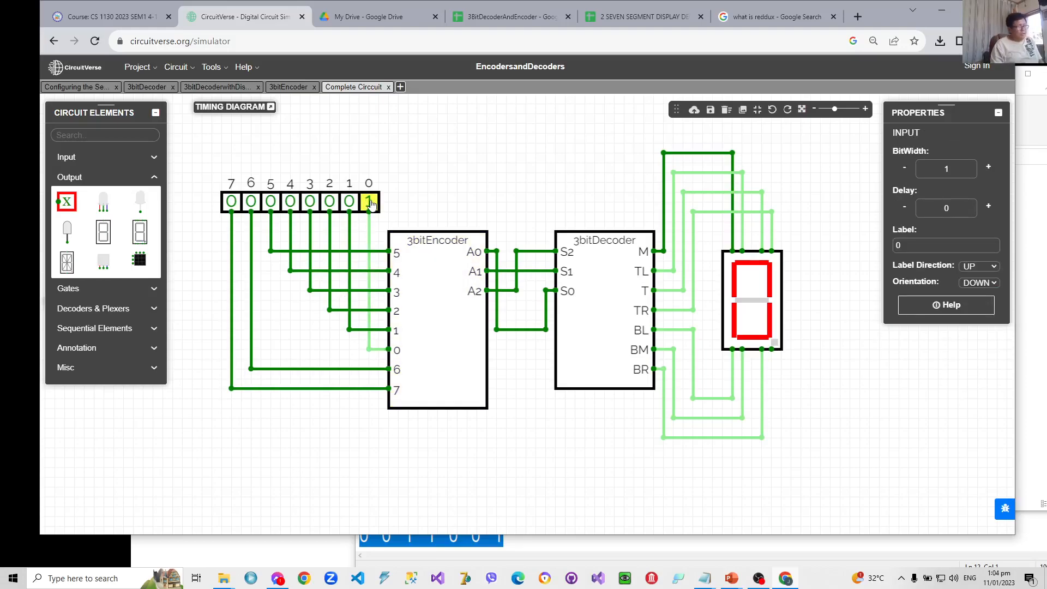
left_click(370, 201)
left_click(349, 202)
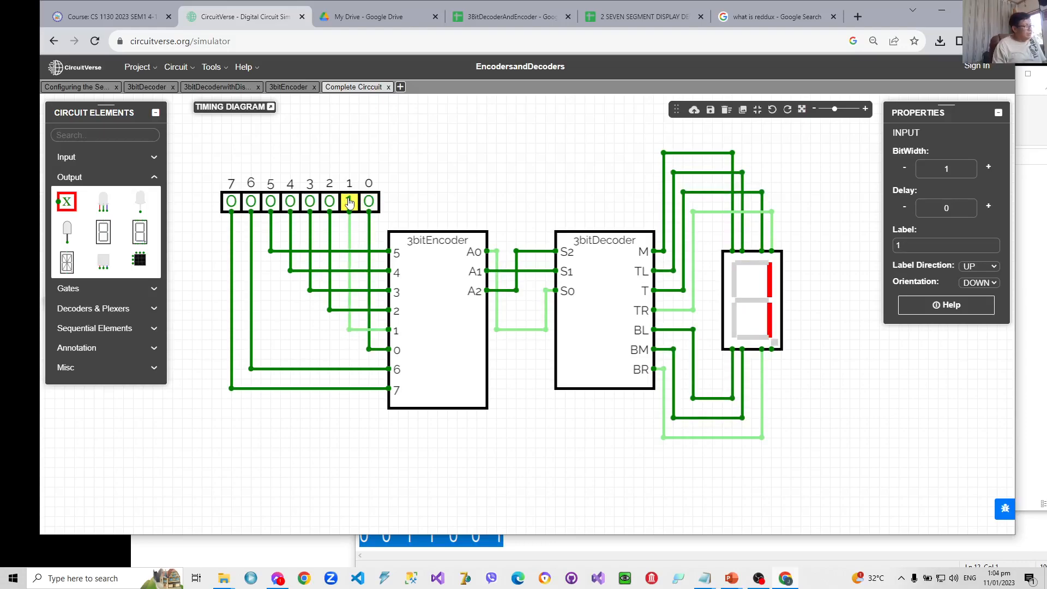
left_click(349, 201)
left_click(329, 202)
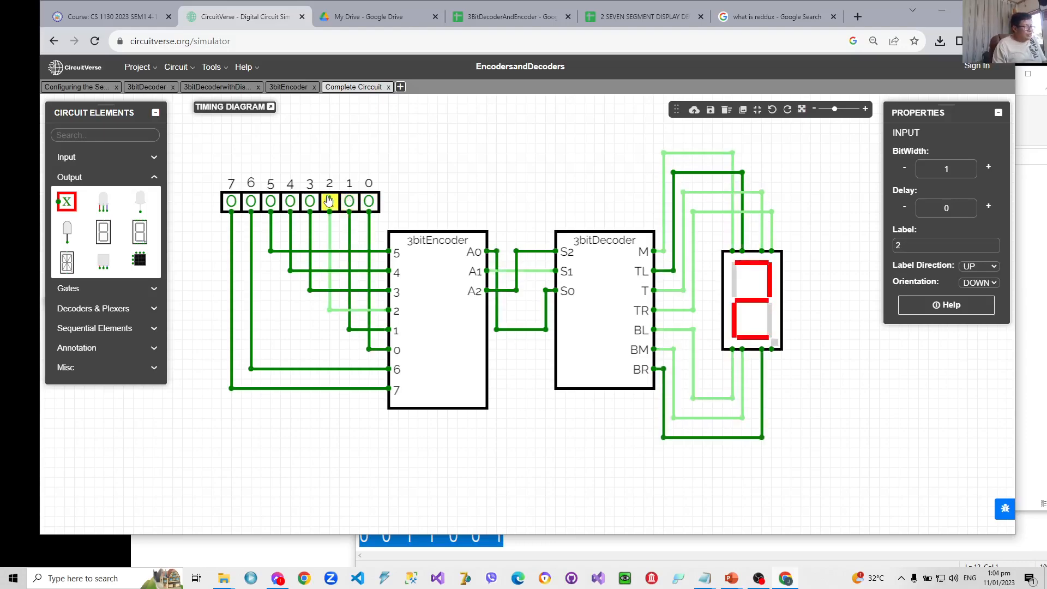
left_click(329, 202)
left_click(310, 202)
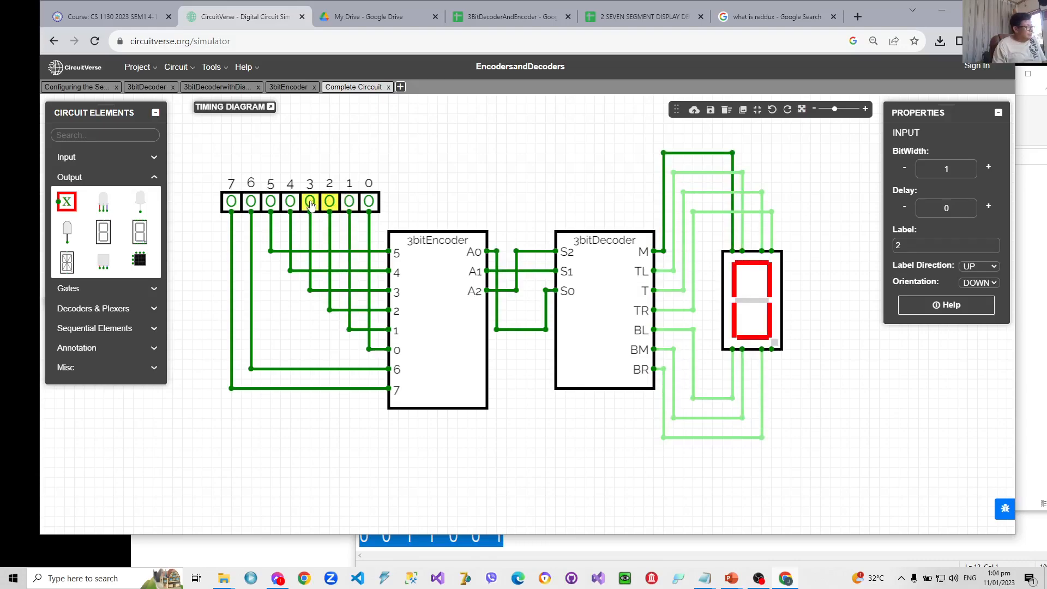
left_click(309, 202)
left_click(290, 202)
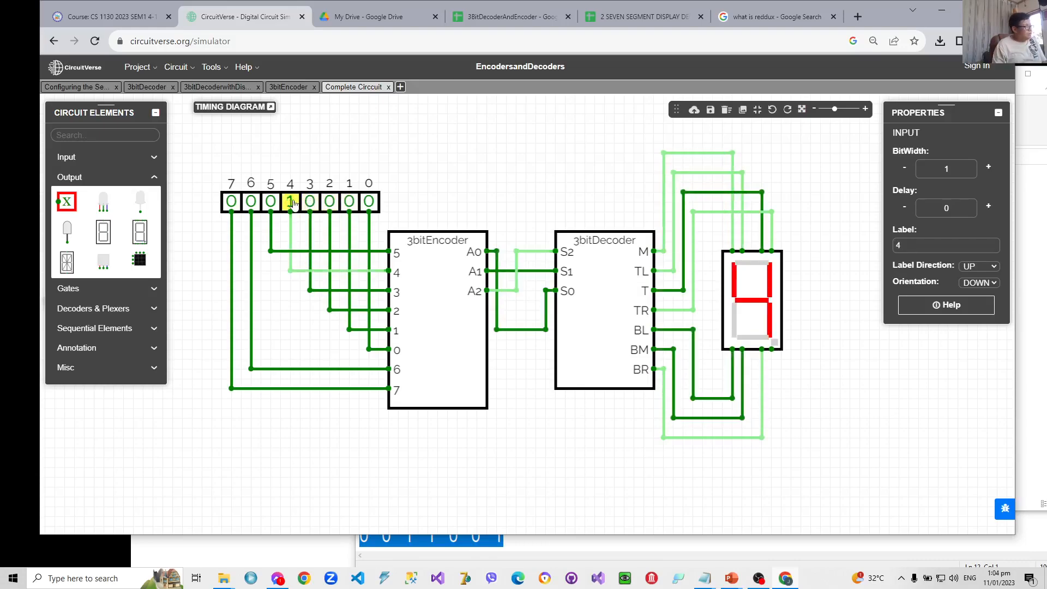
left_click(291, 203)
left_click(275, 202)
left_click(271, 202)
left_click(251, 202)
left_click(251, 202)
left_click(231, 202)
left_click(232, 201)
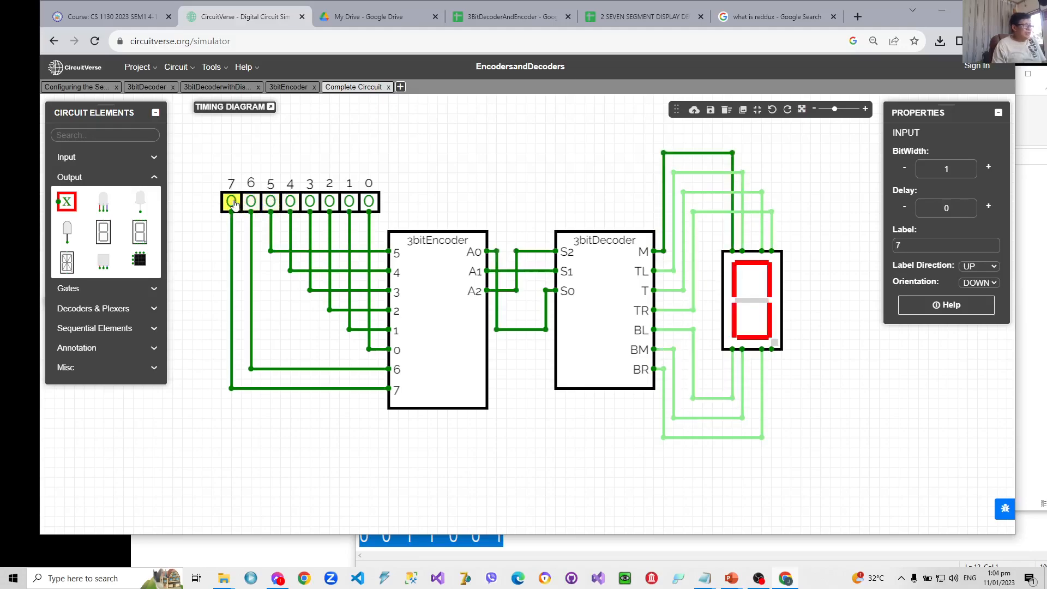